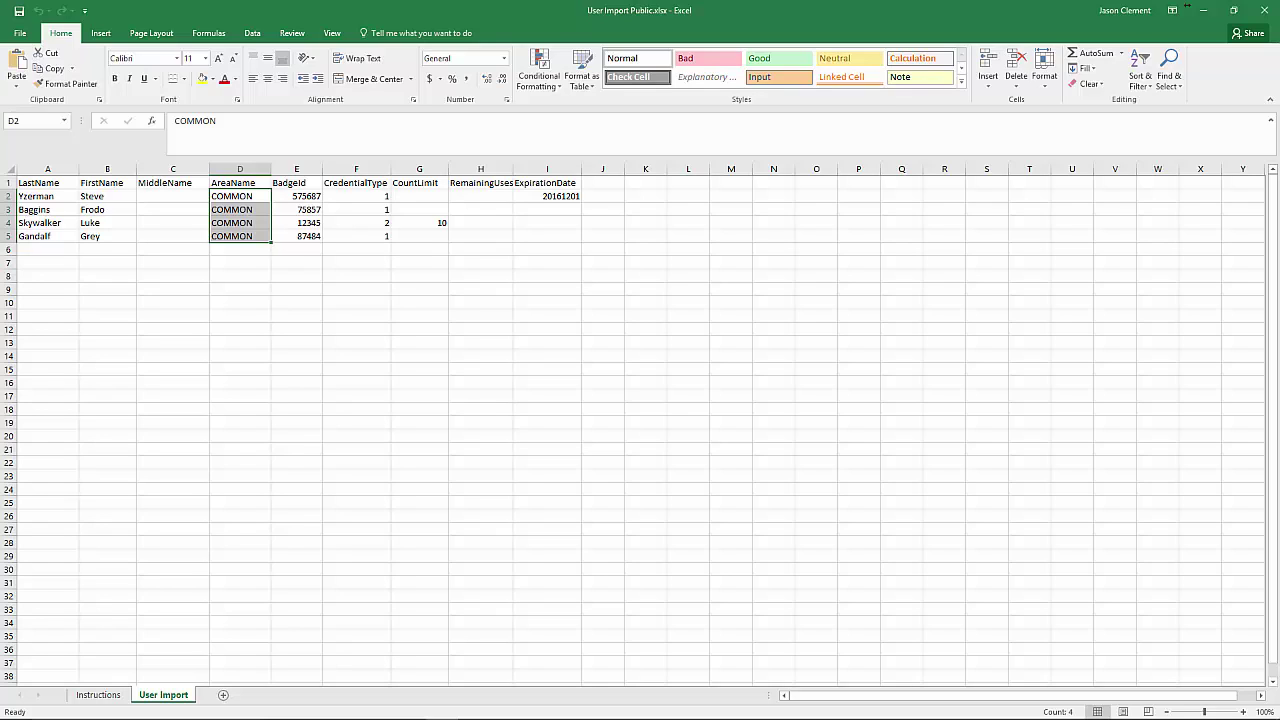
# Switch between the Instructions and User Import sheets, ending on Instructions to read its numbered import steps
pyautogui.click(98, 695)
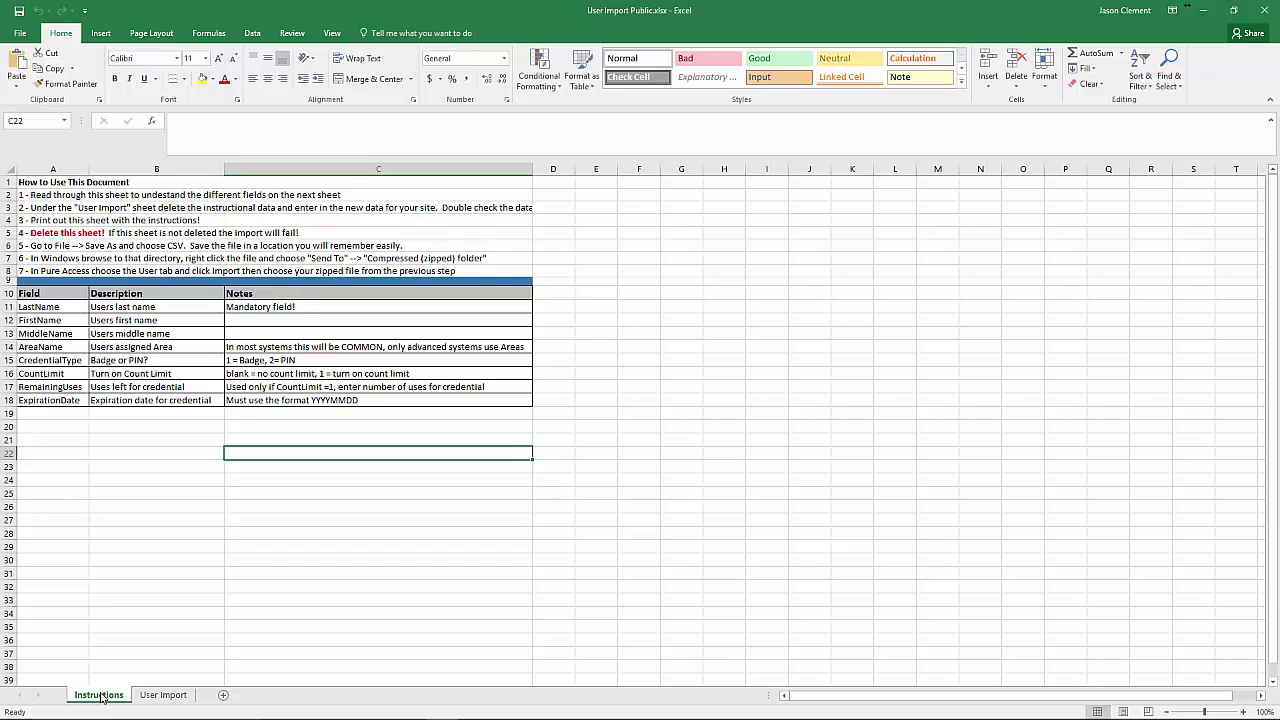
pyautogui.click(156, 695)
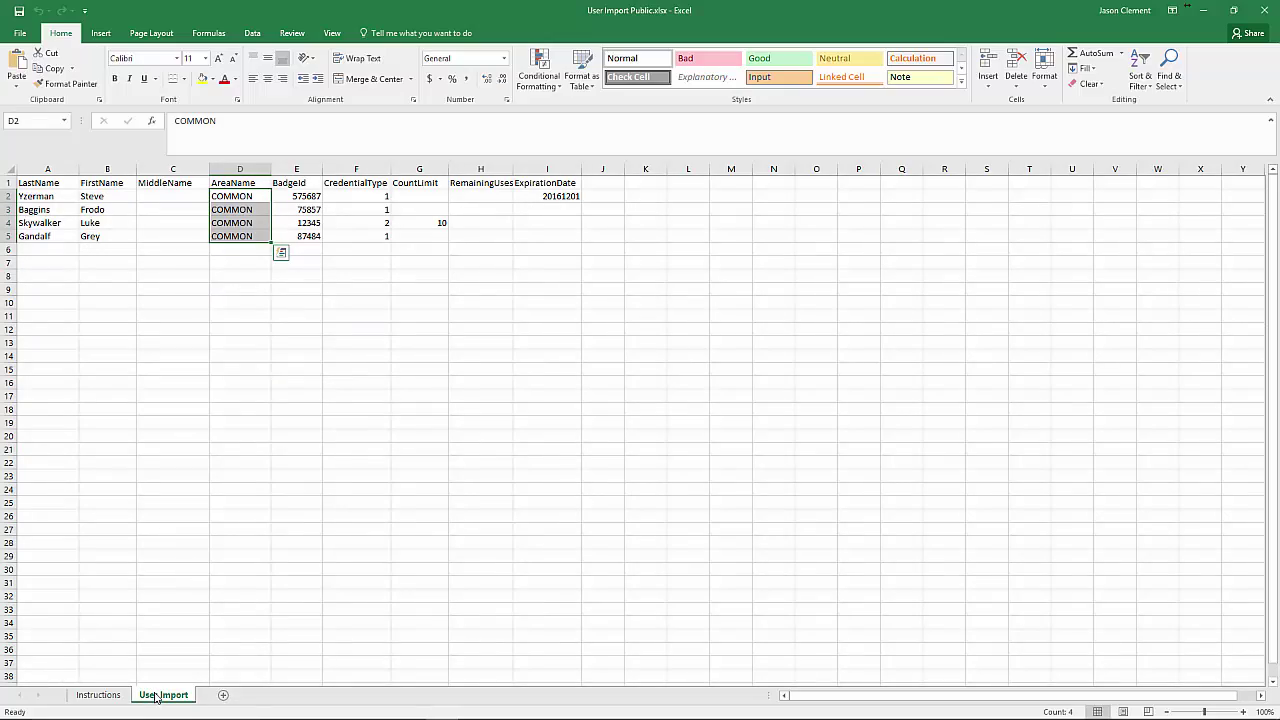
pyautogui.click(86, 696)
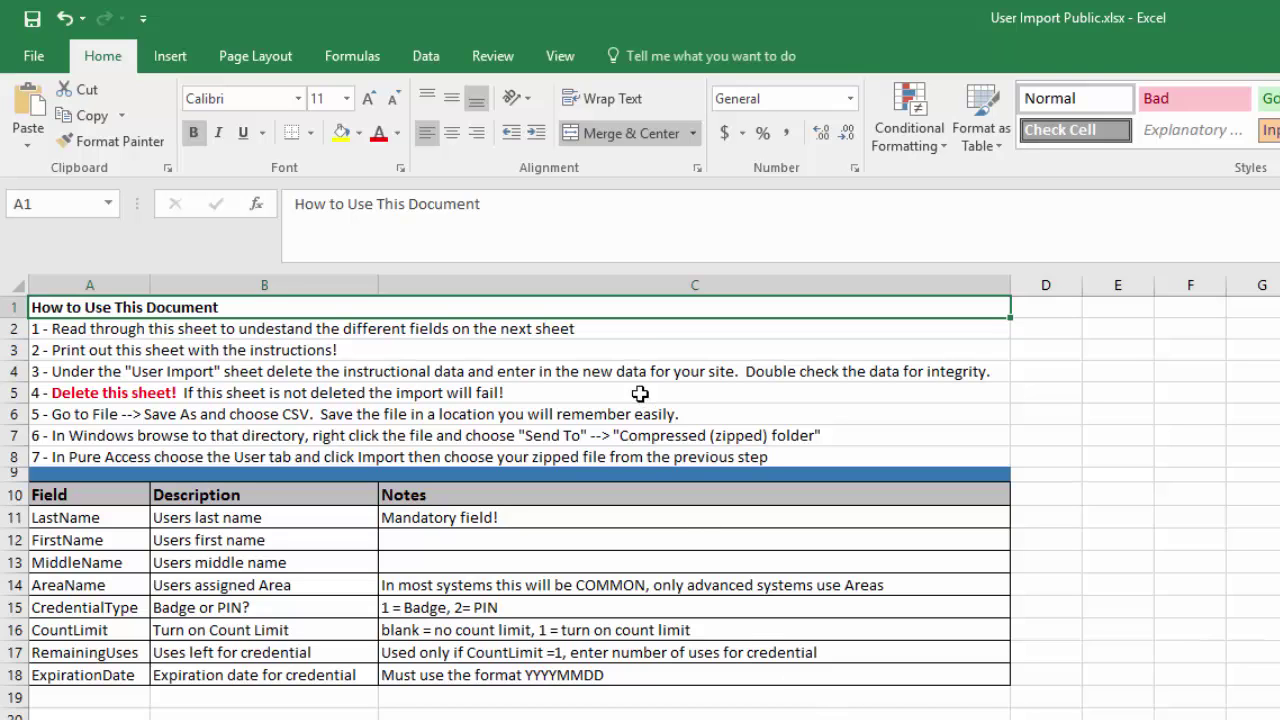
pyautogui.click(596, 329)
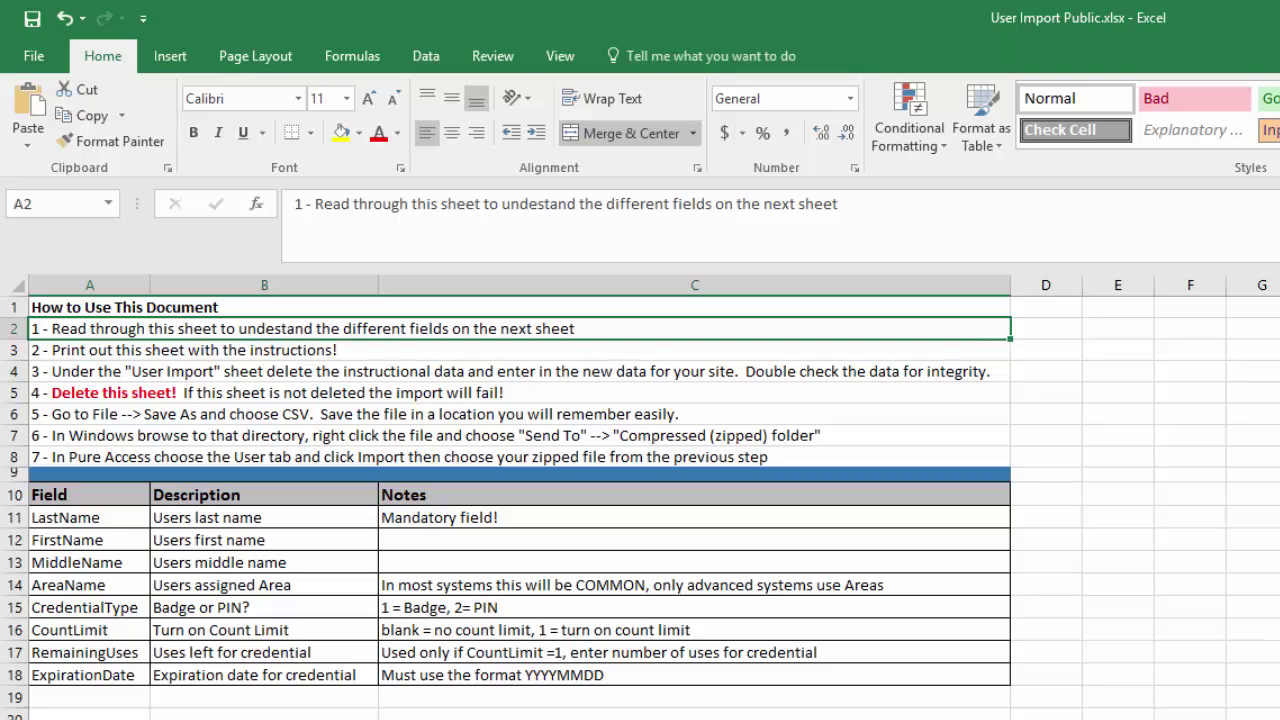
pyautogui.click(520, 350)
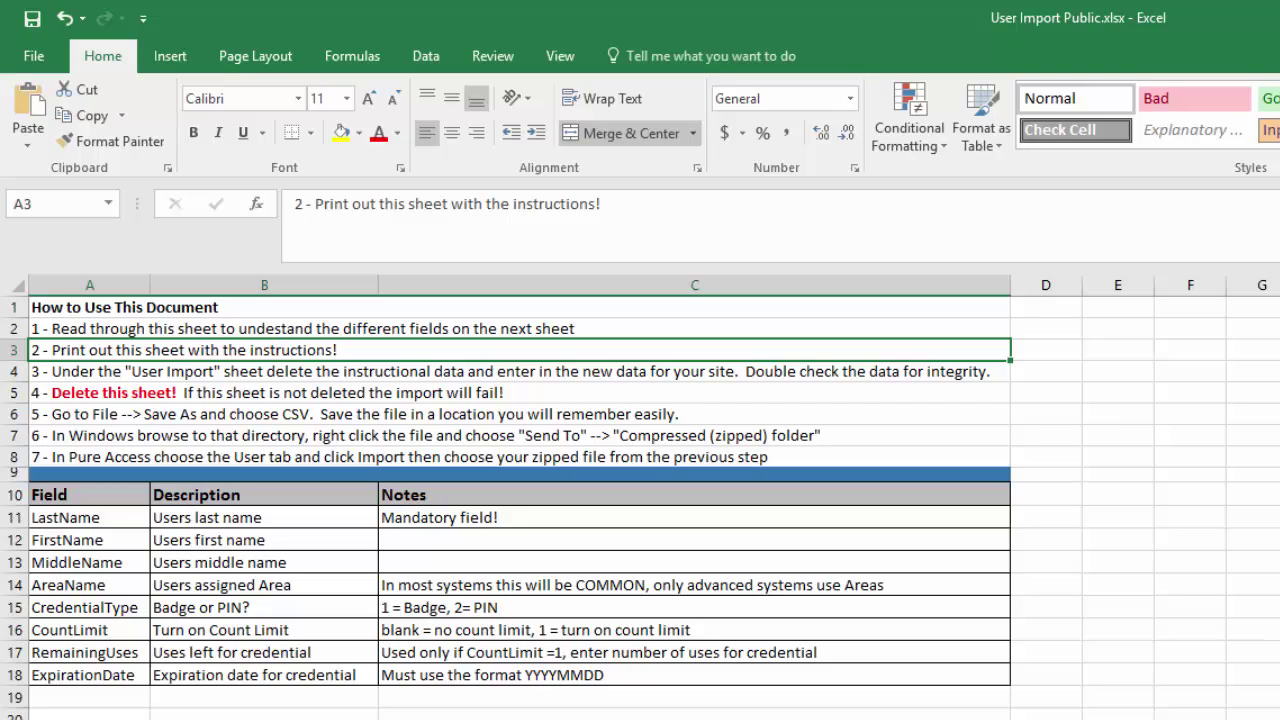
pyautogui.click(520, 371)
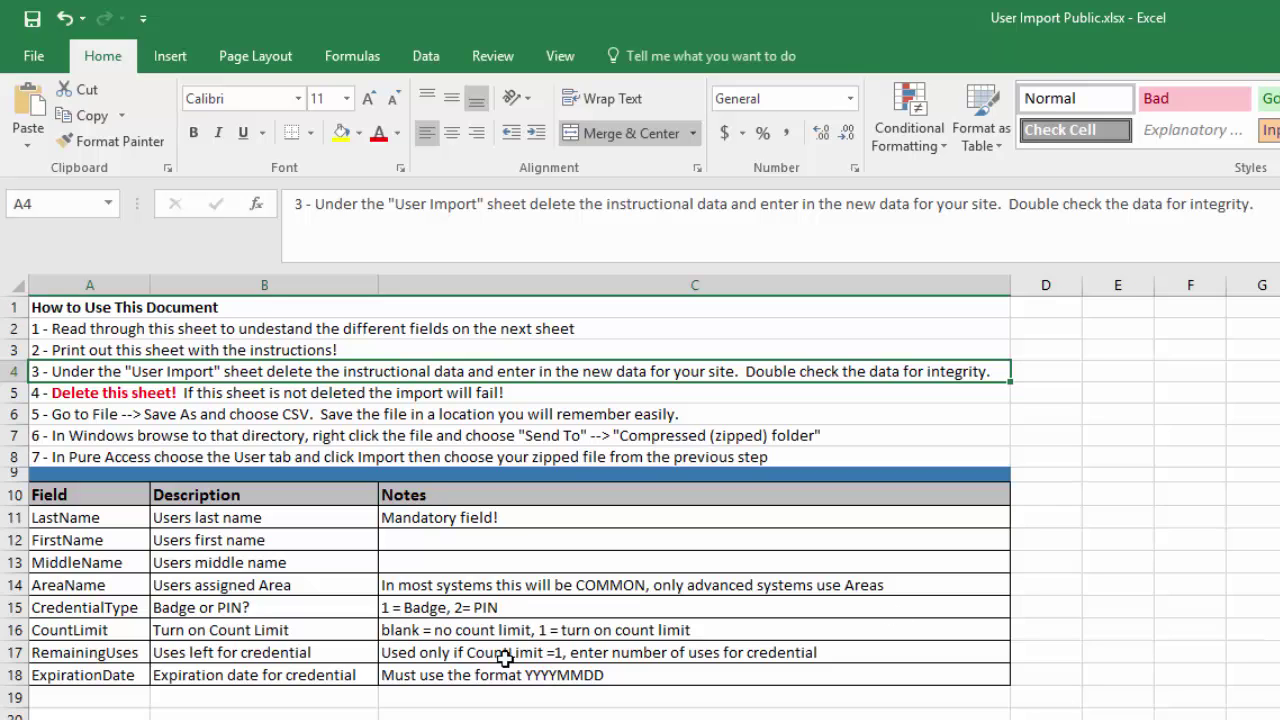
pyautogui.hotkey('ctrl', 'pagedown')
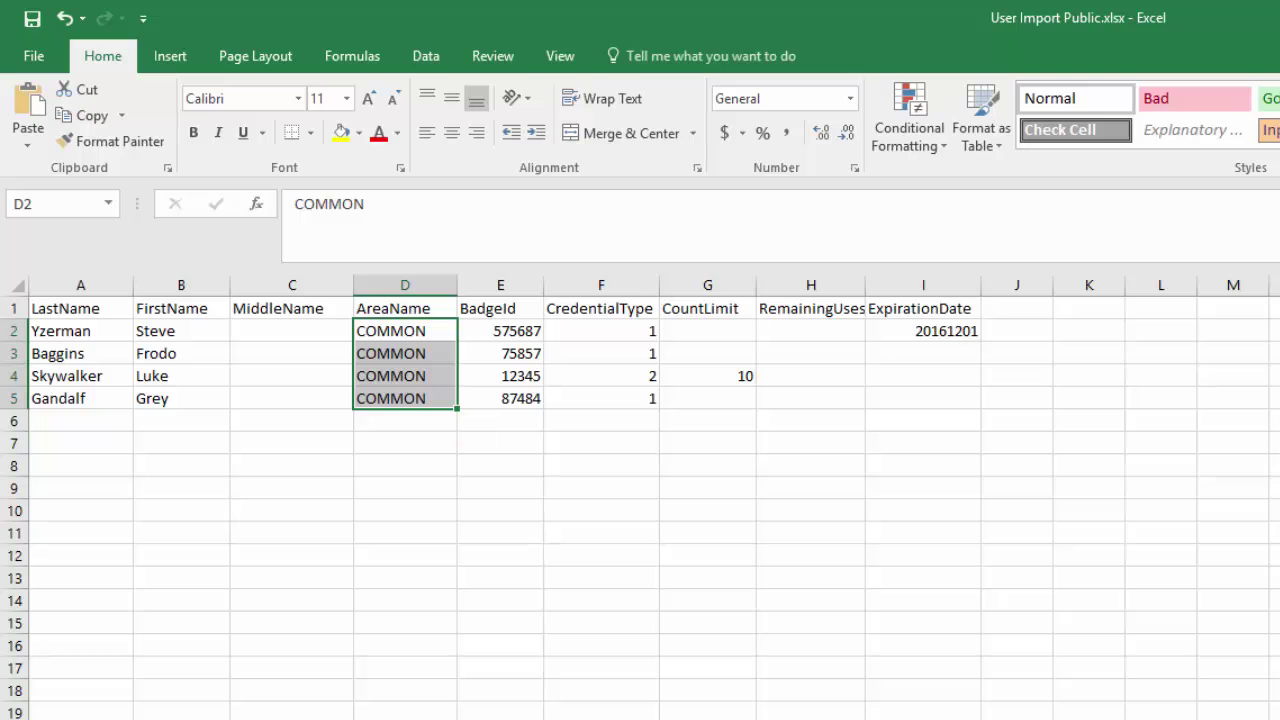
pyautogui.hotkey('ctrl', 'pageup')
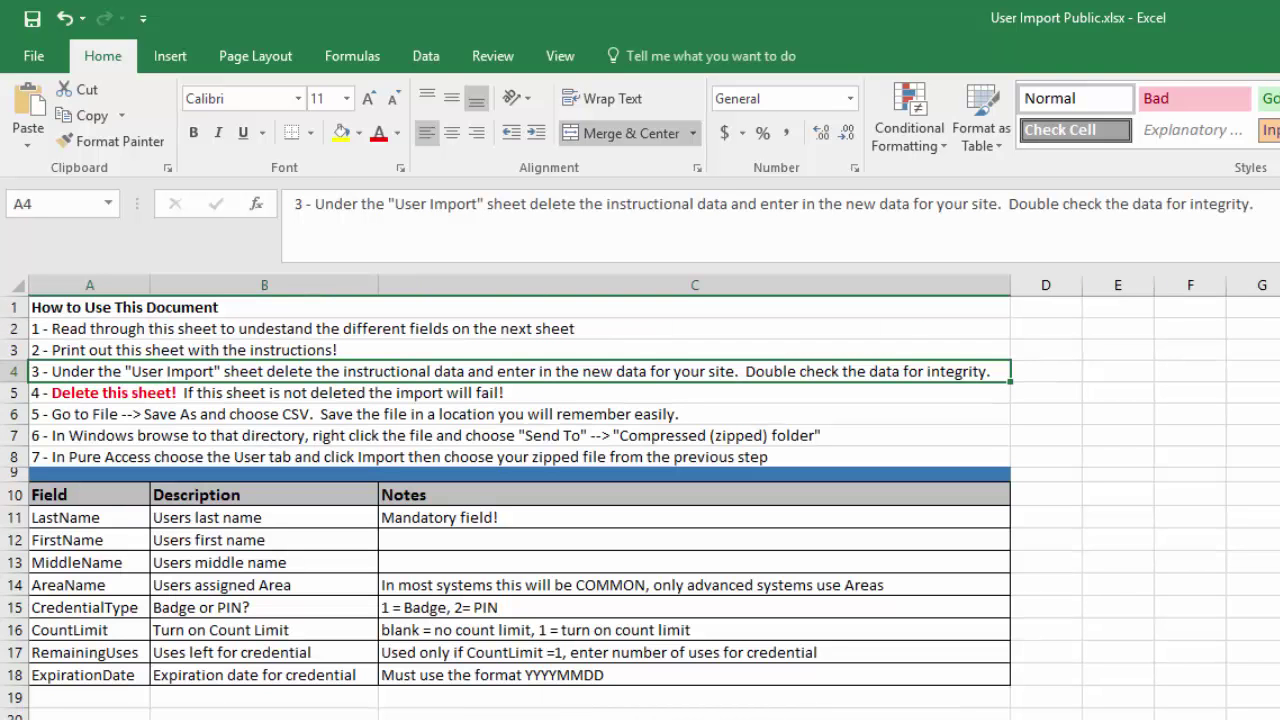
pyautogui.press('Down')
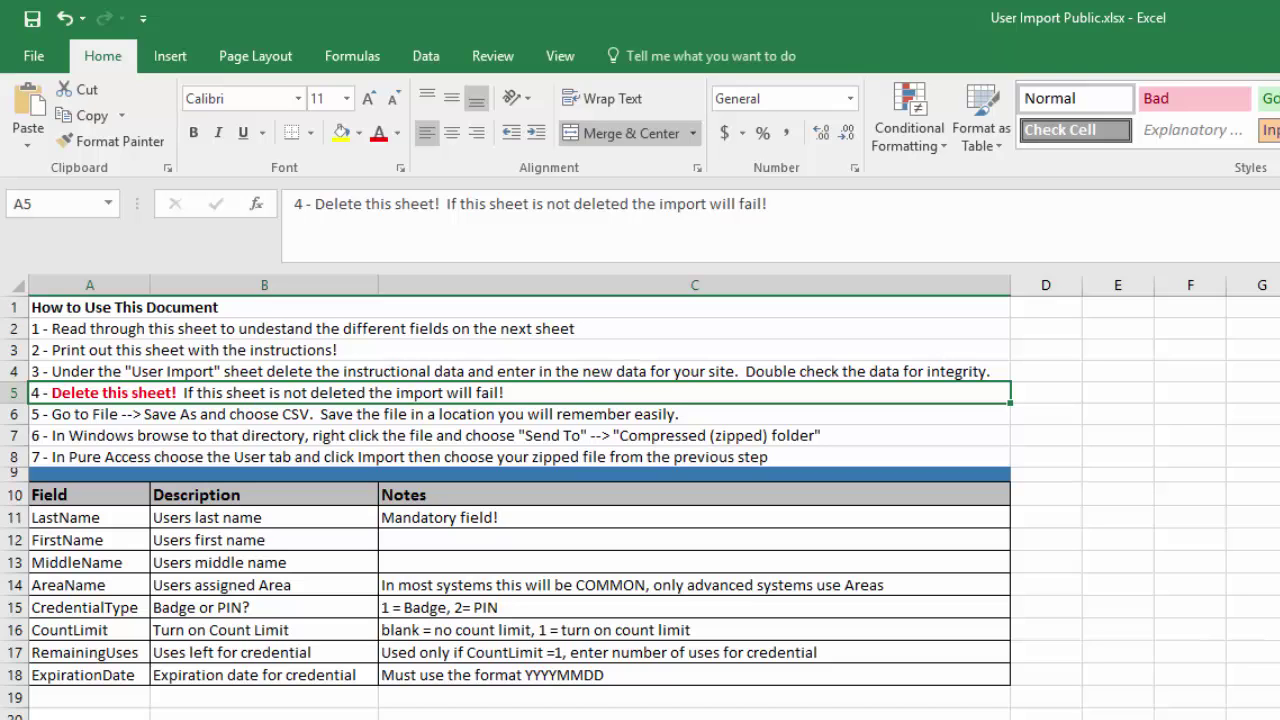
pyautogui.click(89, 414)
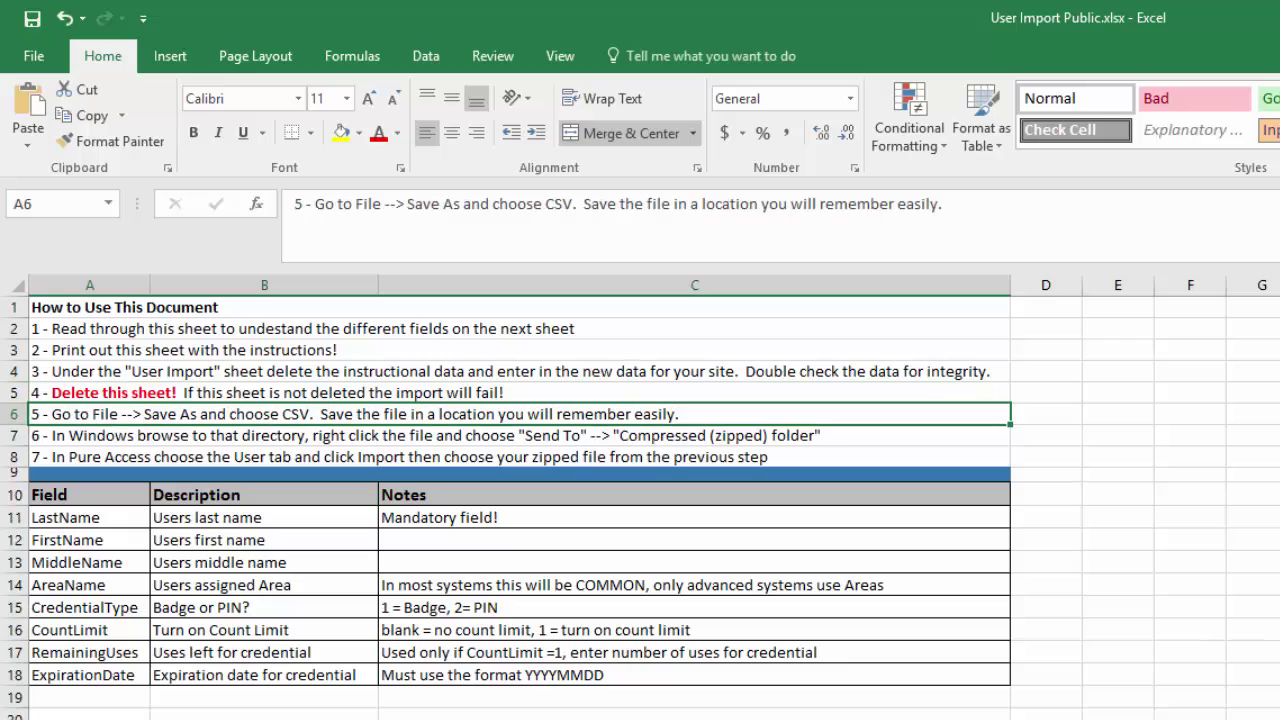
pyautogui.press('Down')
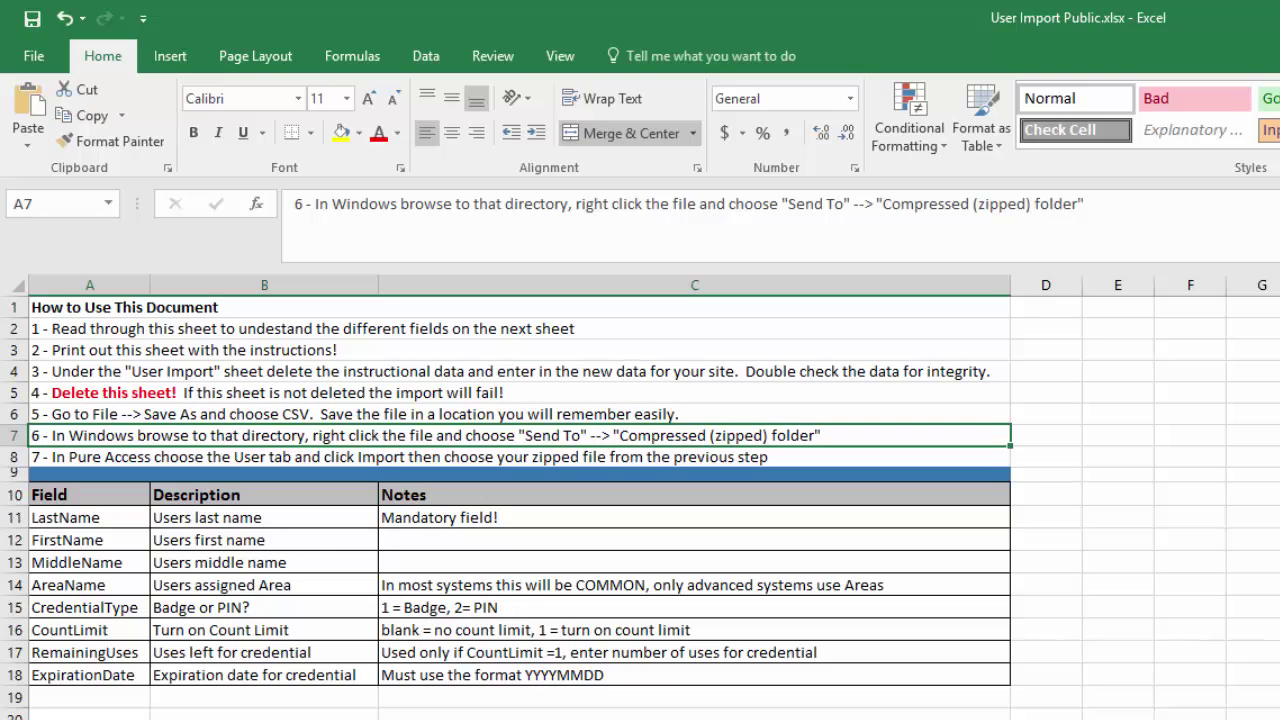
pyautogui.press('Down')
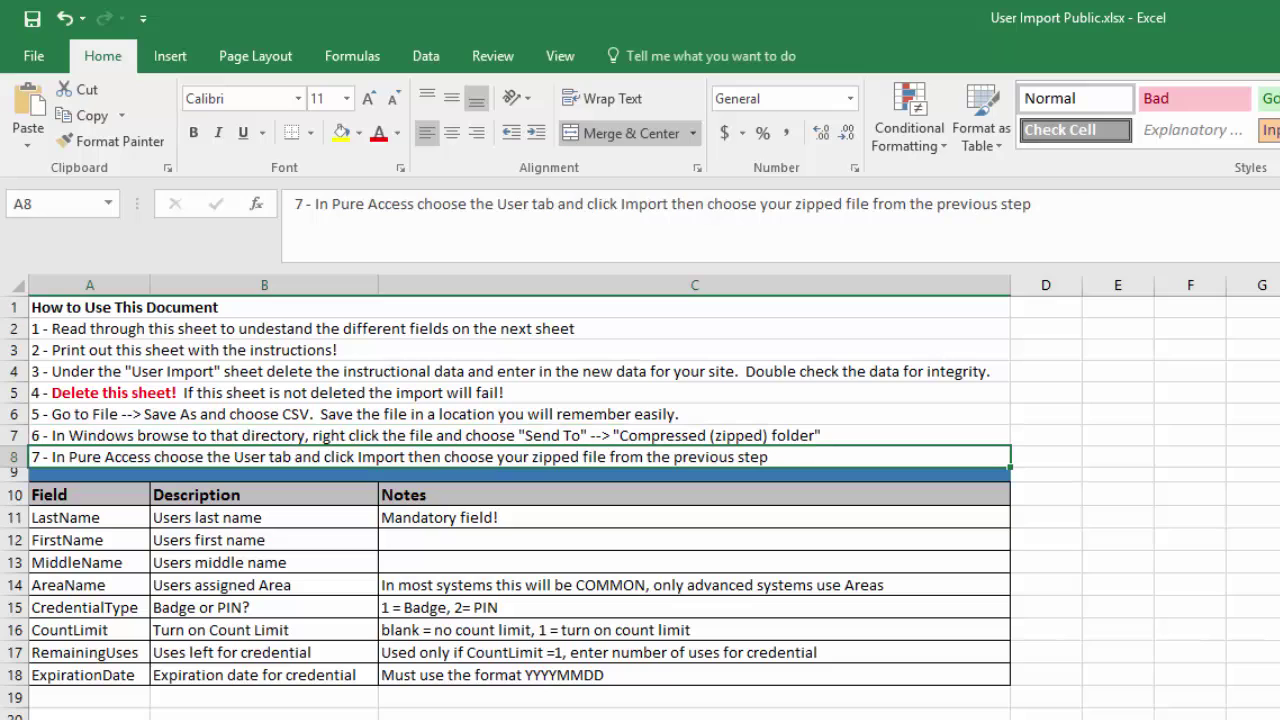
# Go down the Instructions field table from LastName to ExpirationDate, reading each field's notes
pyautogui.click(86, 524)
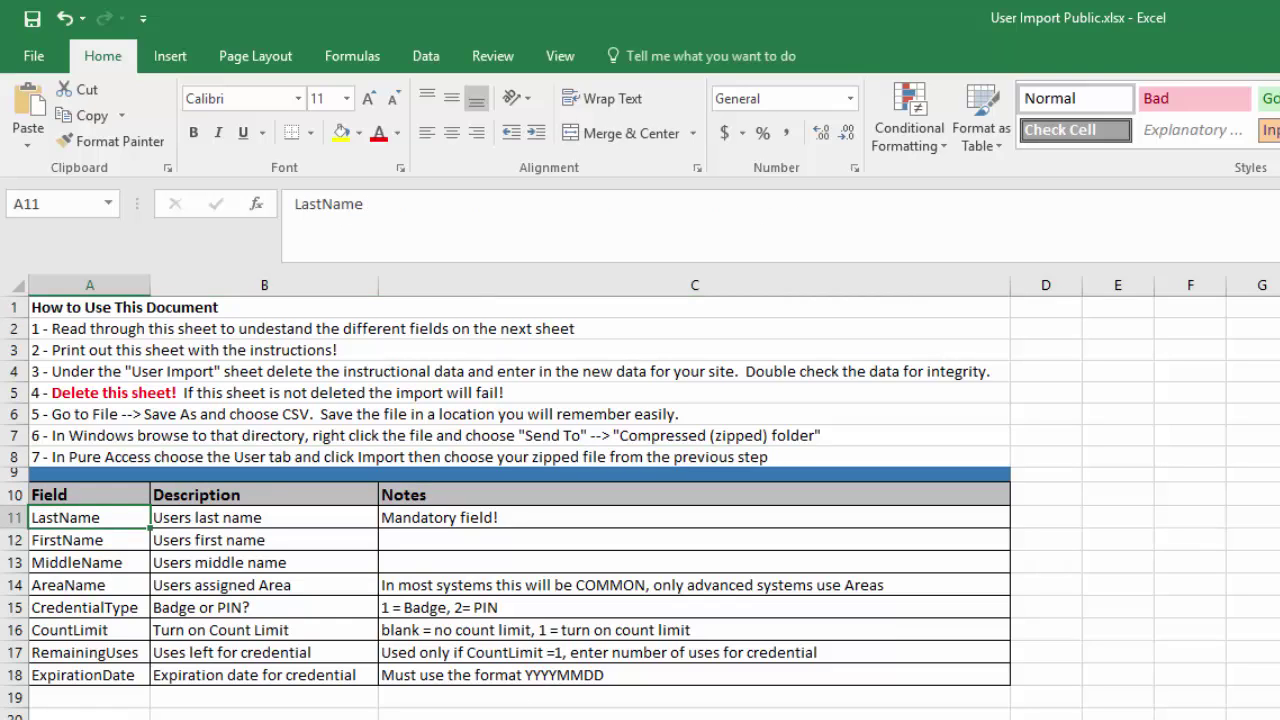
pyautogui.press('Down')
pyautogui.press('Down')
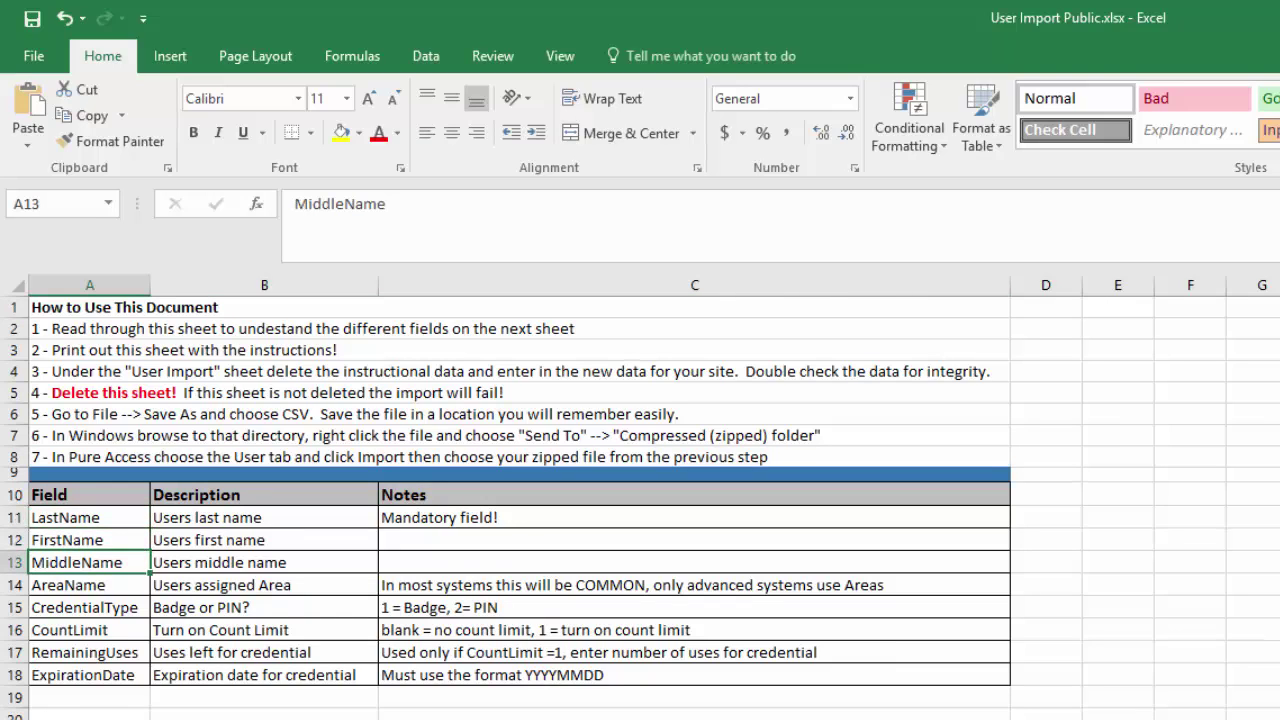
pyautogui.press('Down')
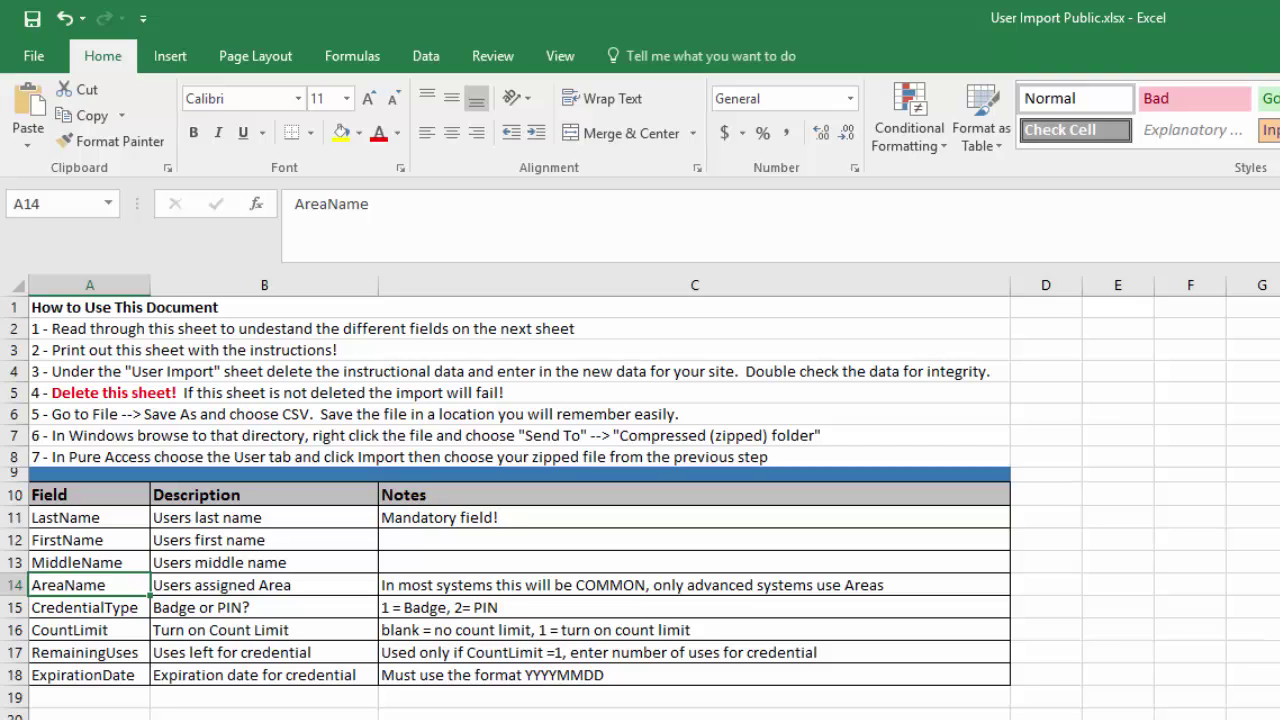
pyautogui.press('Down')
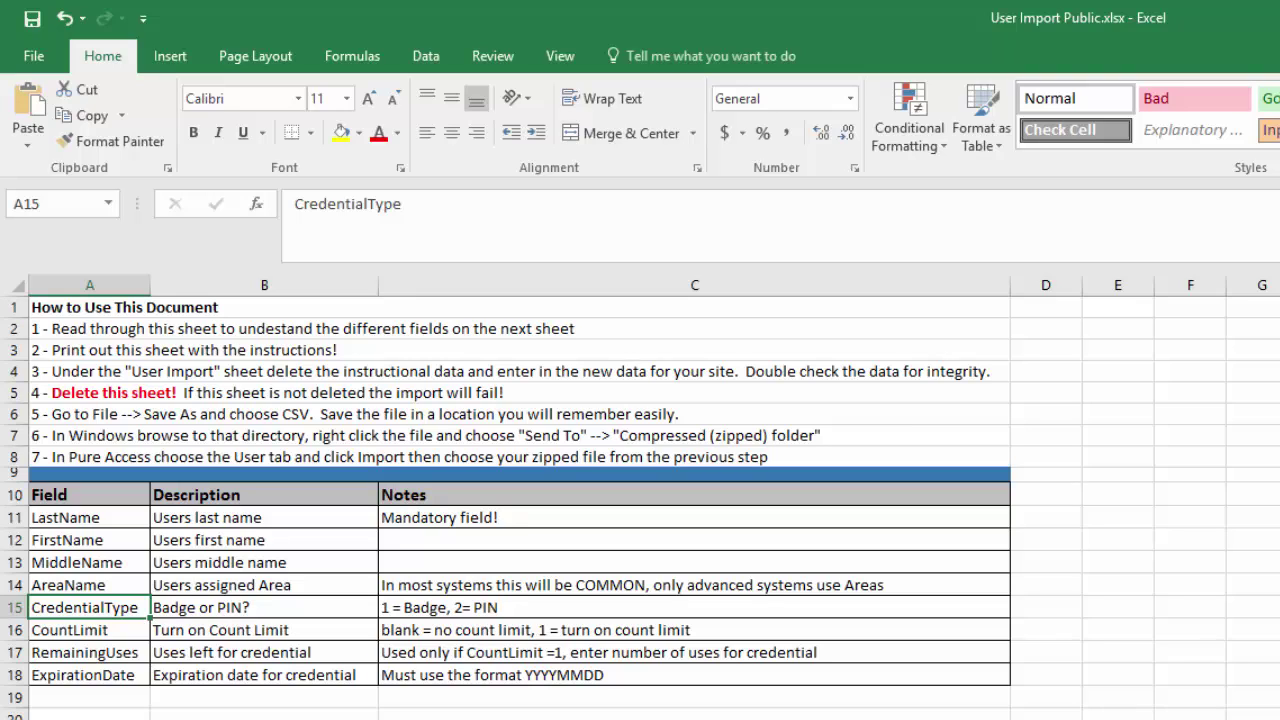
pyautogui.press('Down')
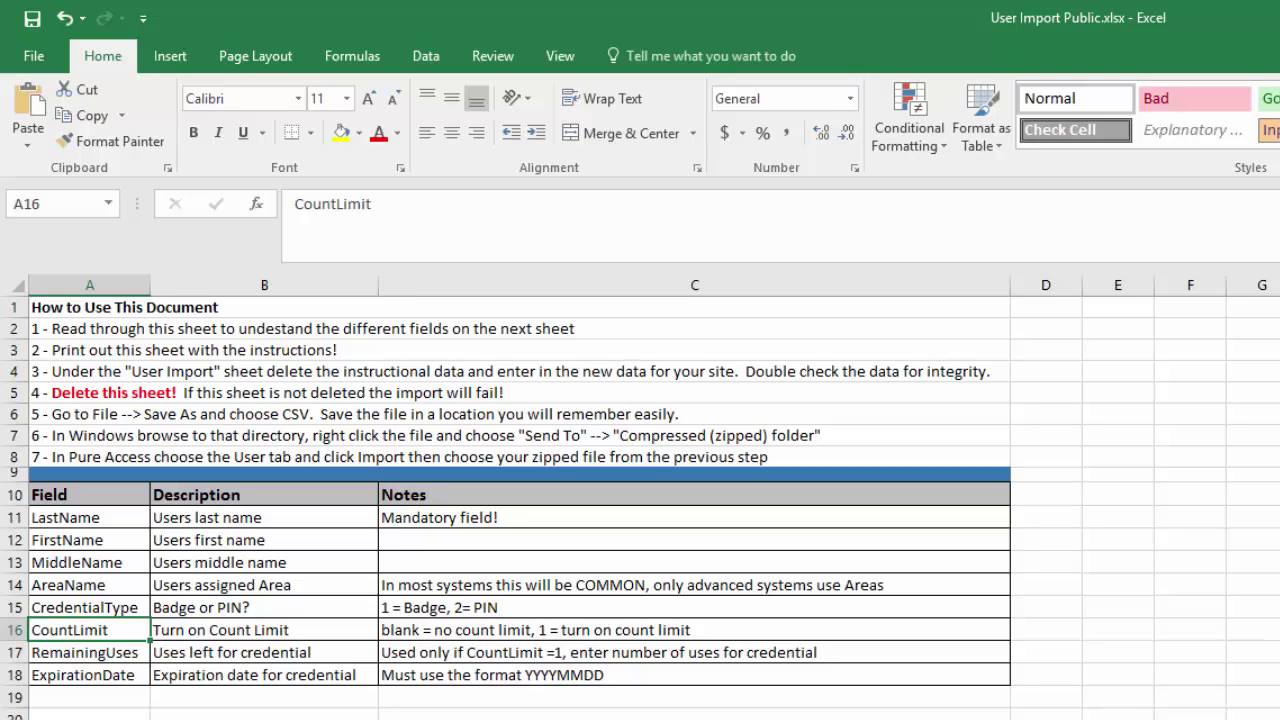
pyautogui.press('Down')
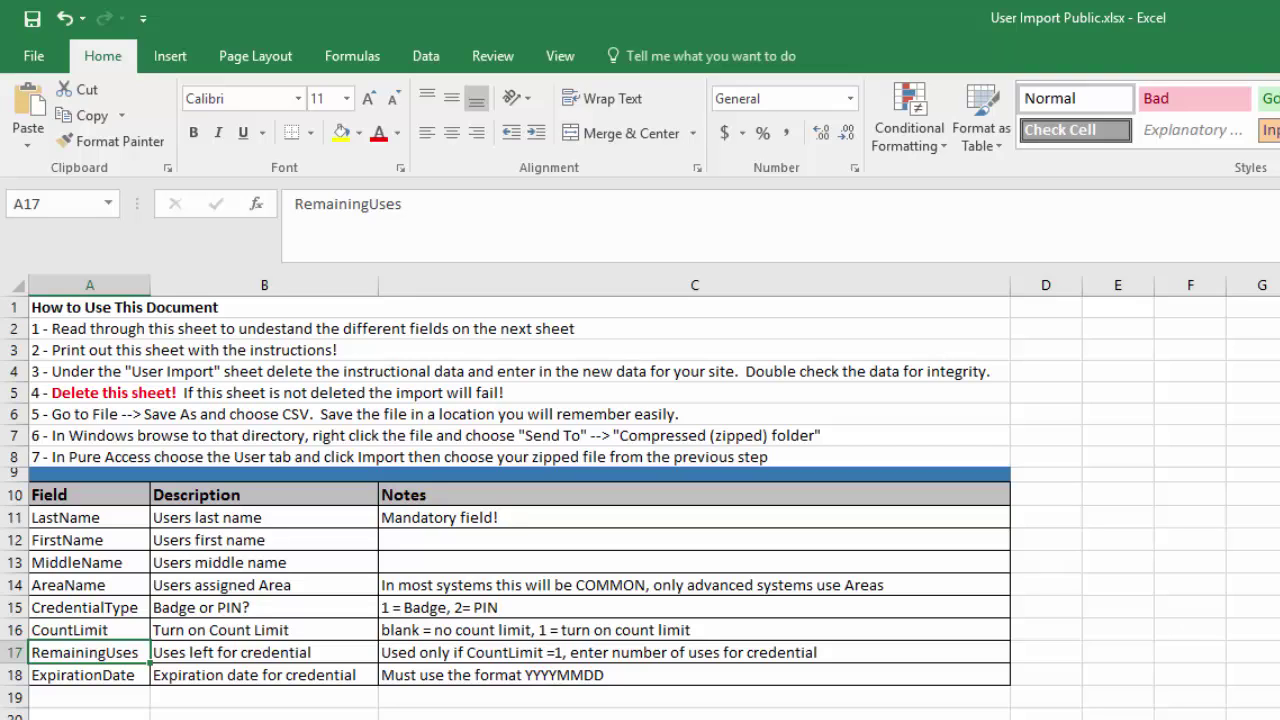
pyautogui.press('Down')
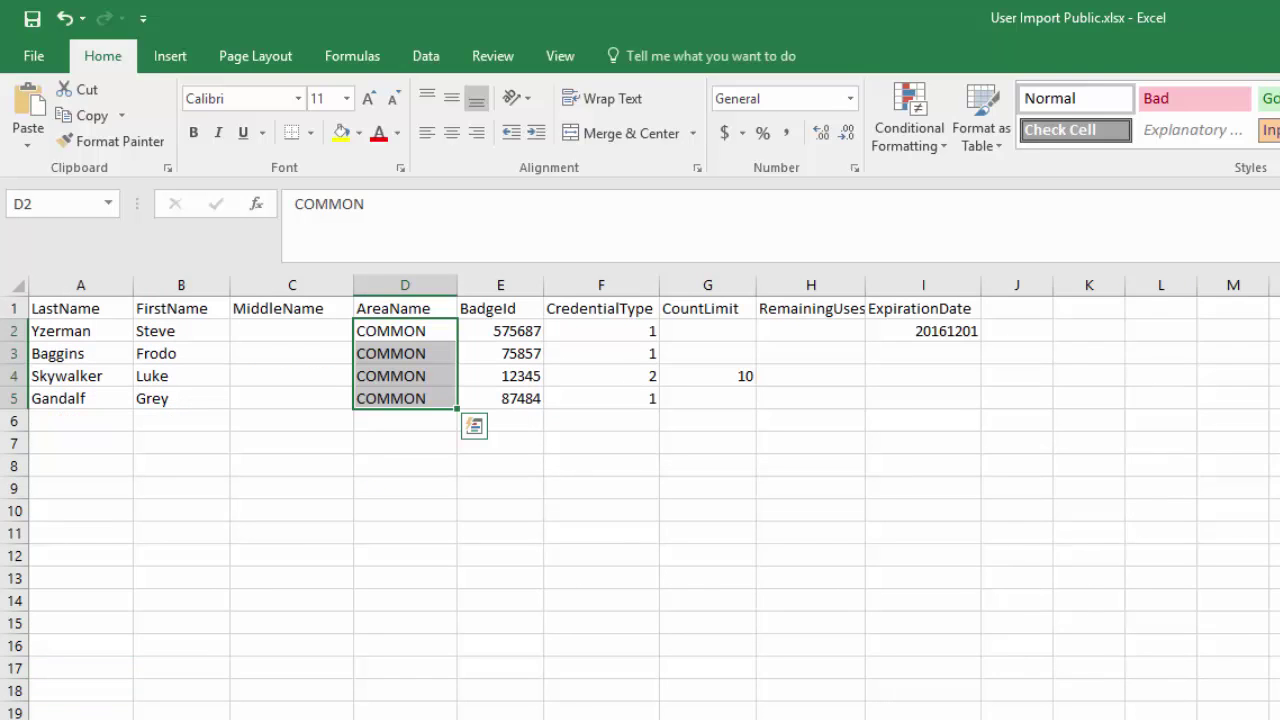
# Review the user records in rows 2 to 5 of User Import, then return to Instructions
pyautogui.click(10, 331)
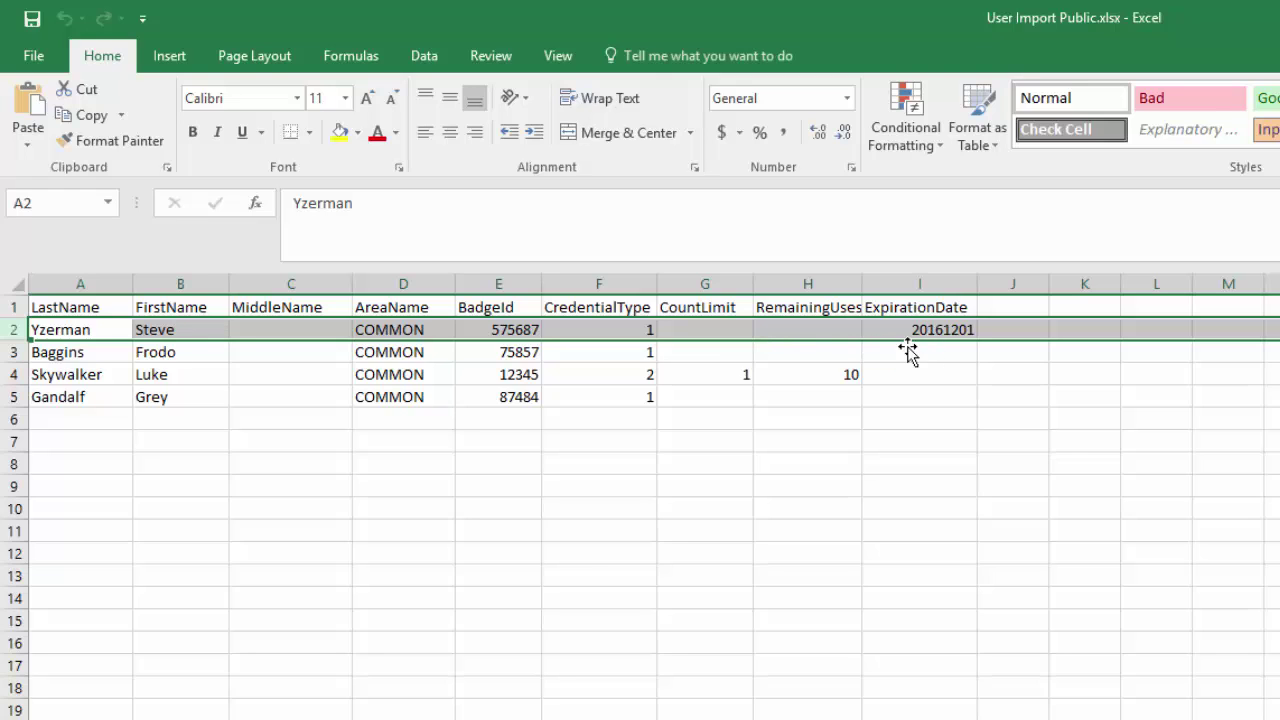
pyautogui.click(18, 350)
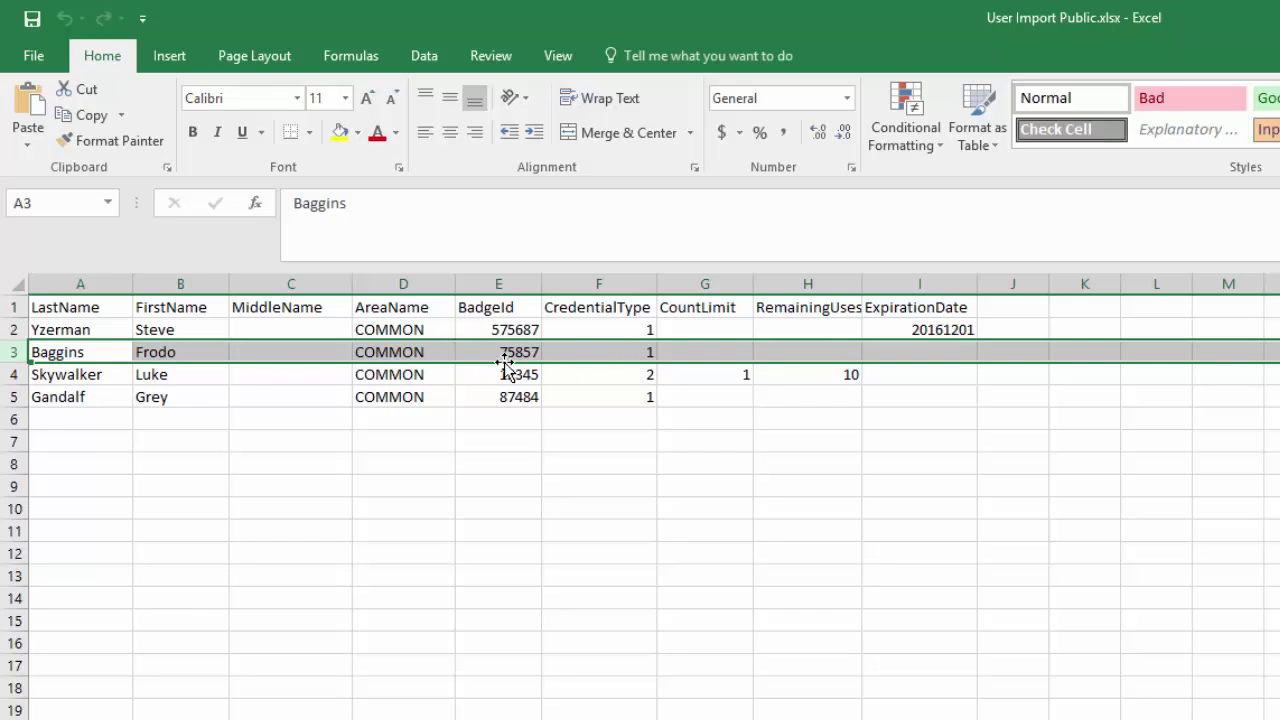
pyautogui.click(8, 374)
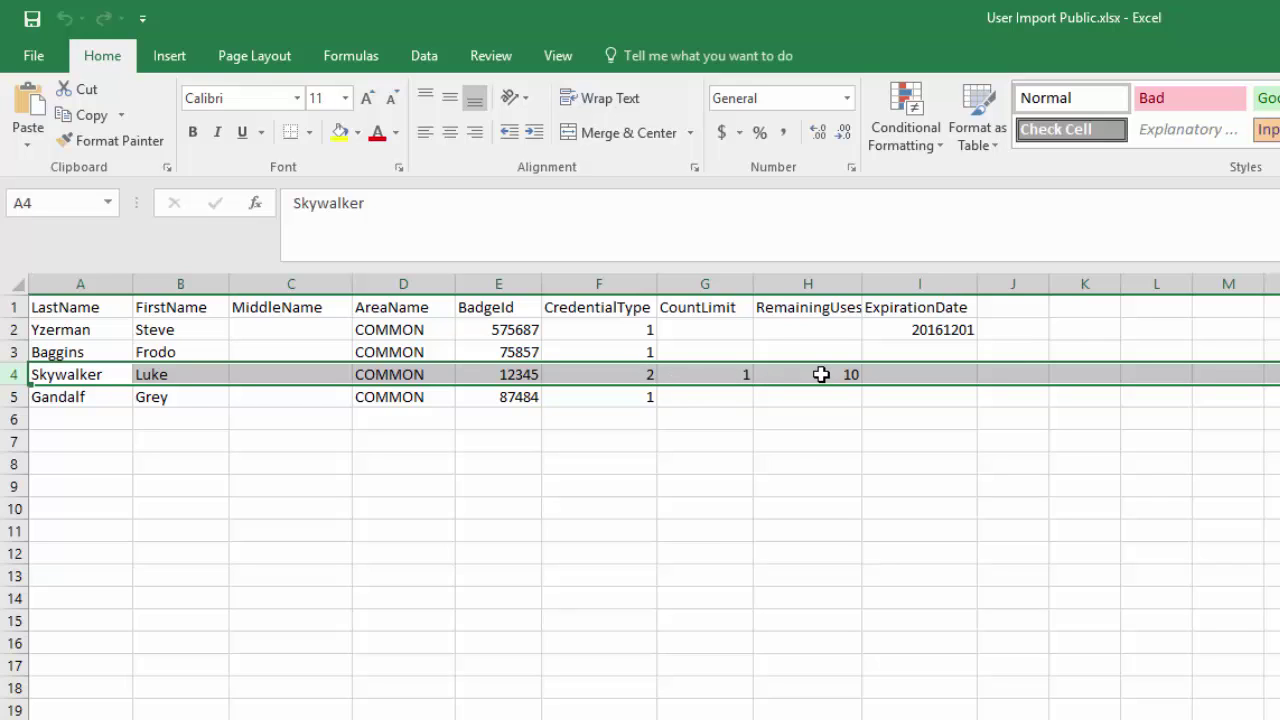
pyautogui.click(13, 397)
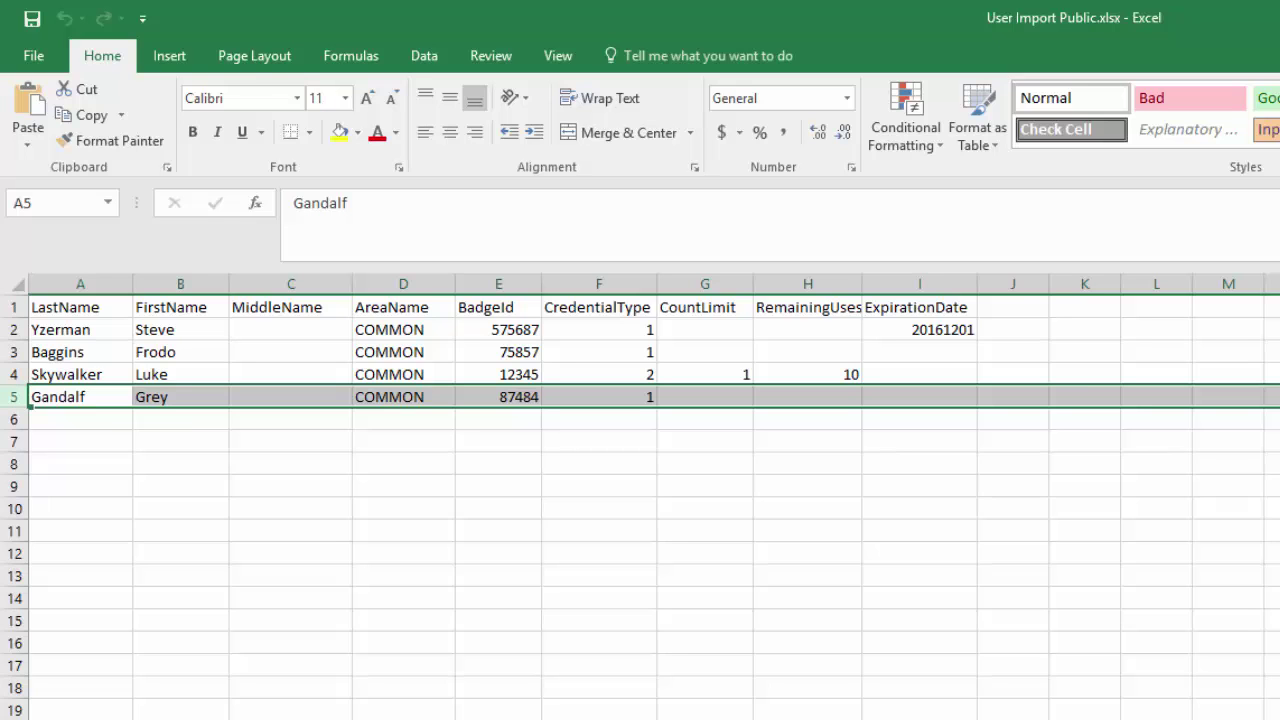
pyautogui.hotkey('ctrl', 'pageup')
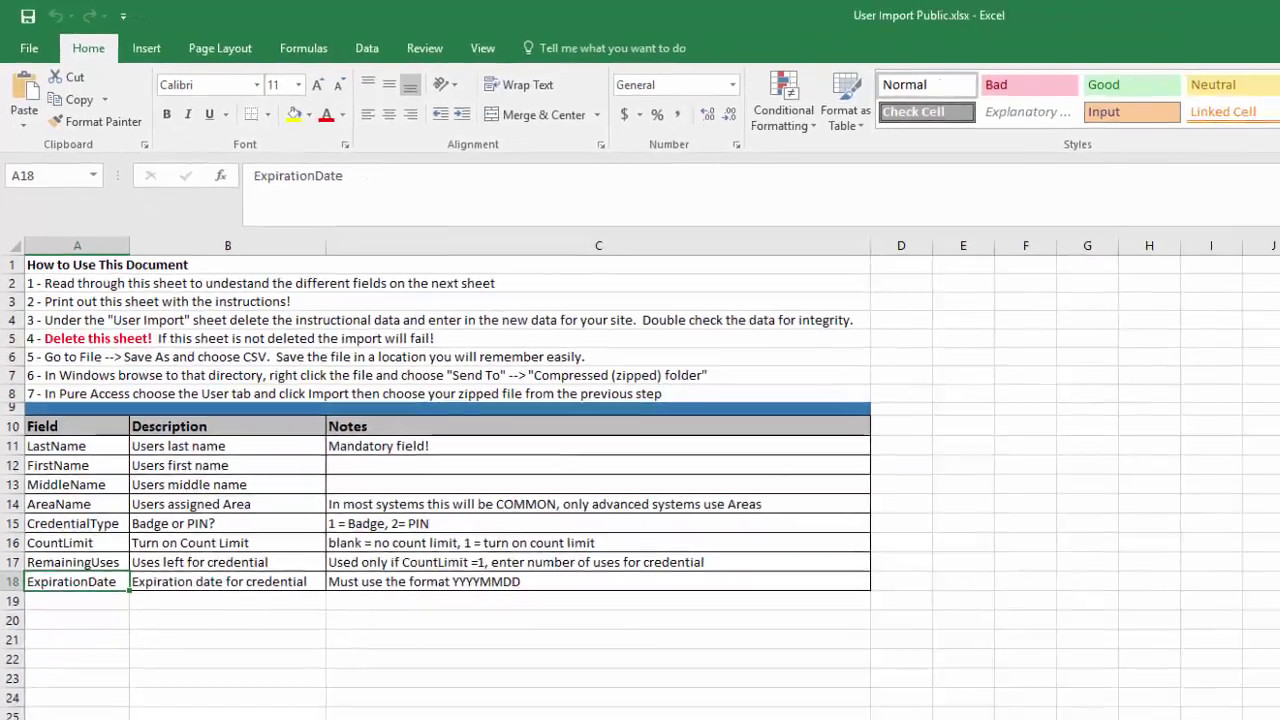
# Delete the Instructions sheet from the workbook, confirming the permanent deletion
pyautogui.rightClick(97, 695)
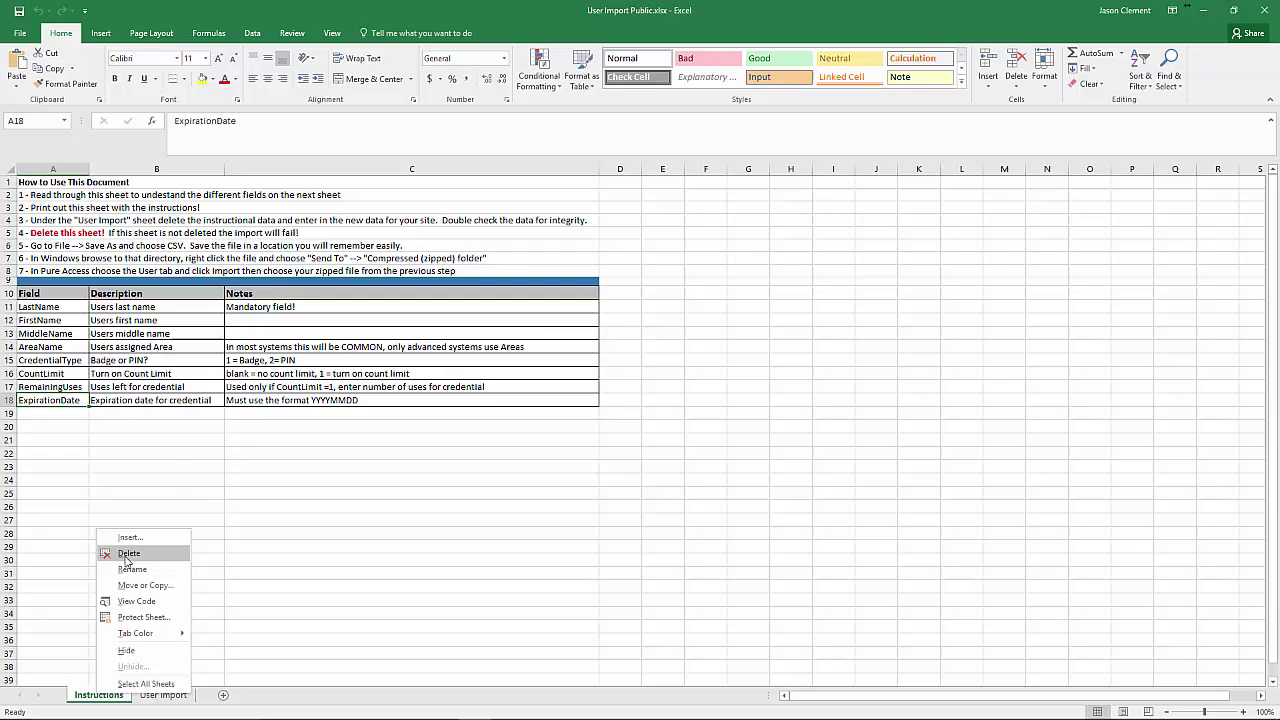
pyautogui.click(127, 554)
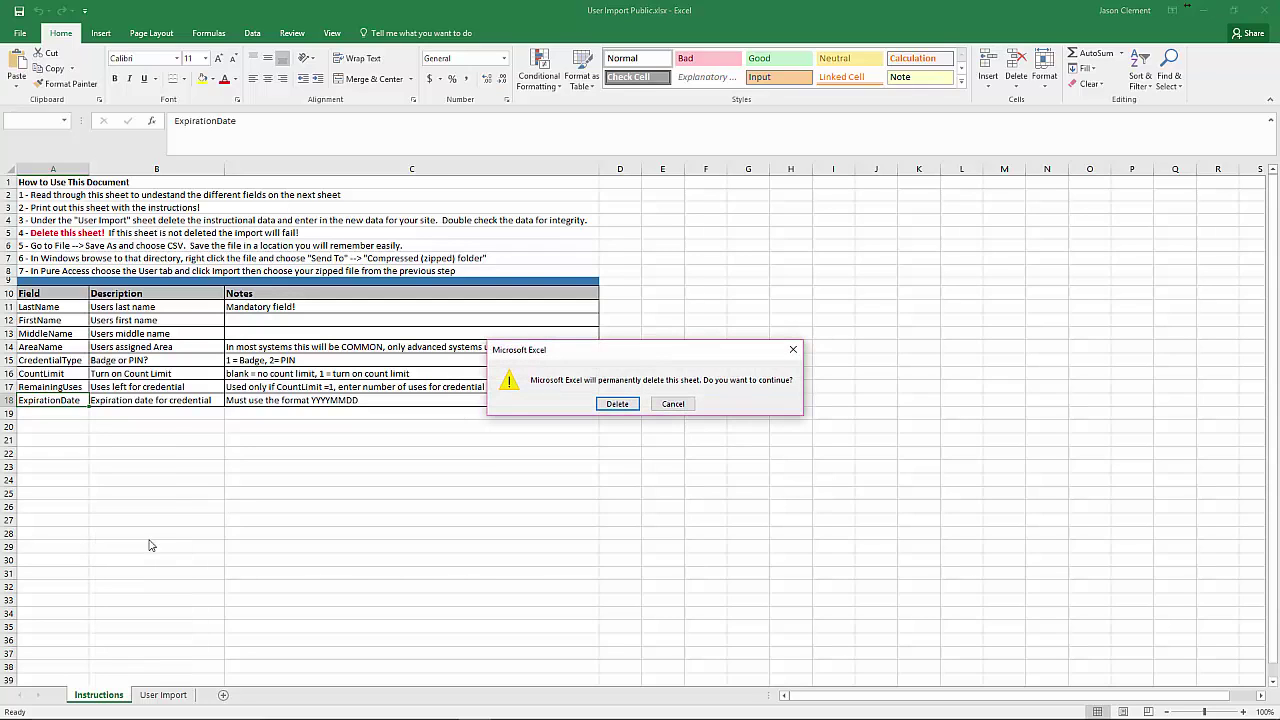
pyautogui.click(618, 404)
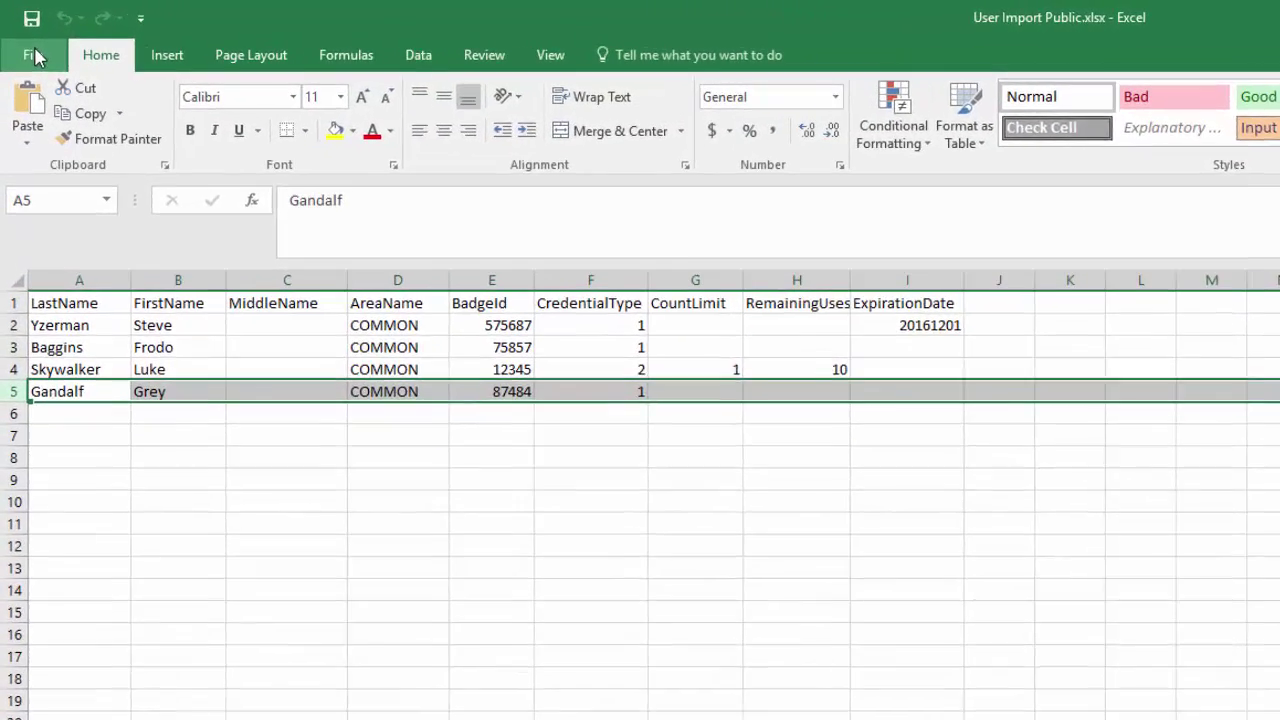
# Save the workbook as User Import Public.csv in CSV (Comma delimited) format, keeping that format
pyautogui.click(35, 55)
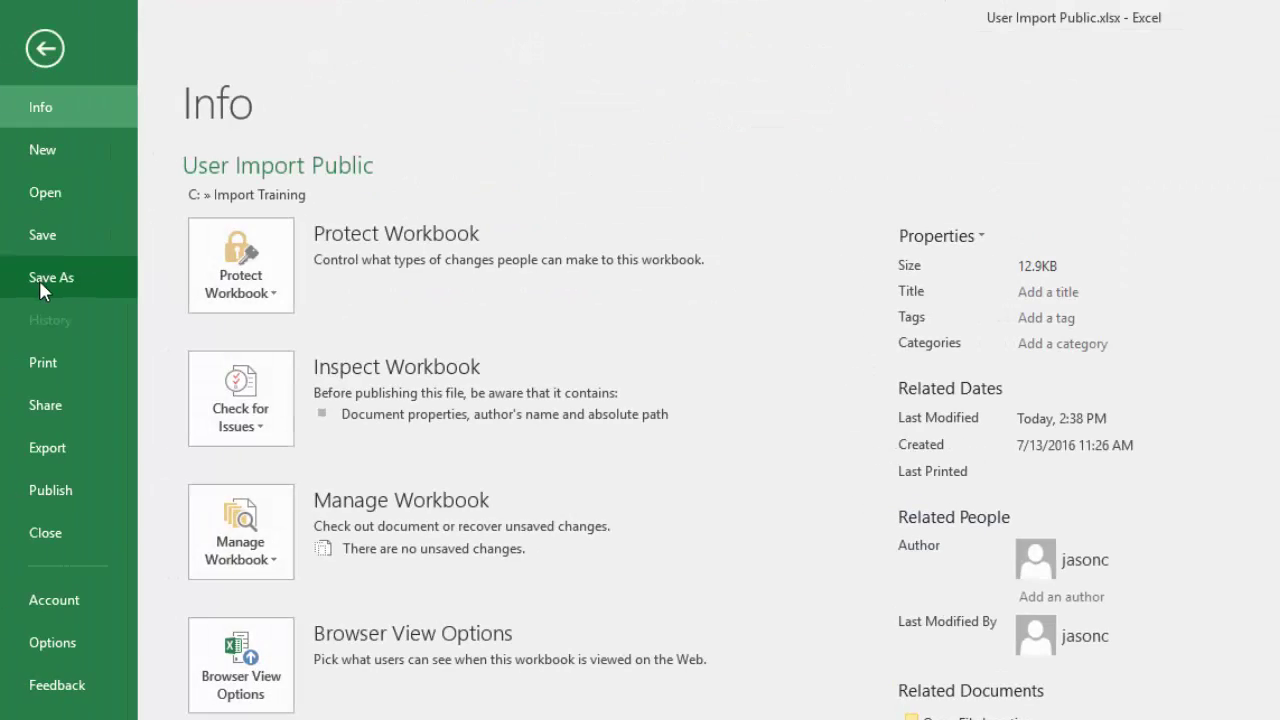
pyautogui.click(56, 278)
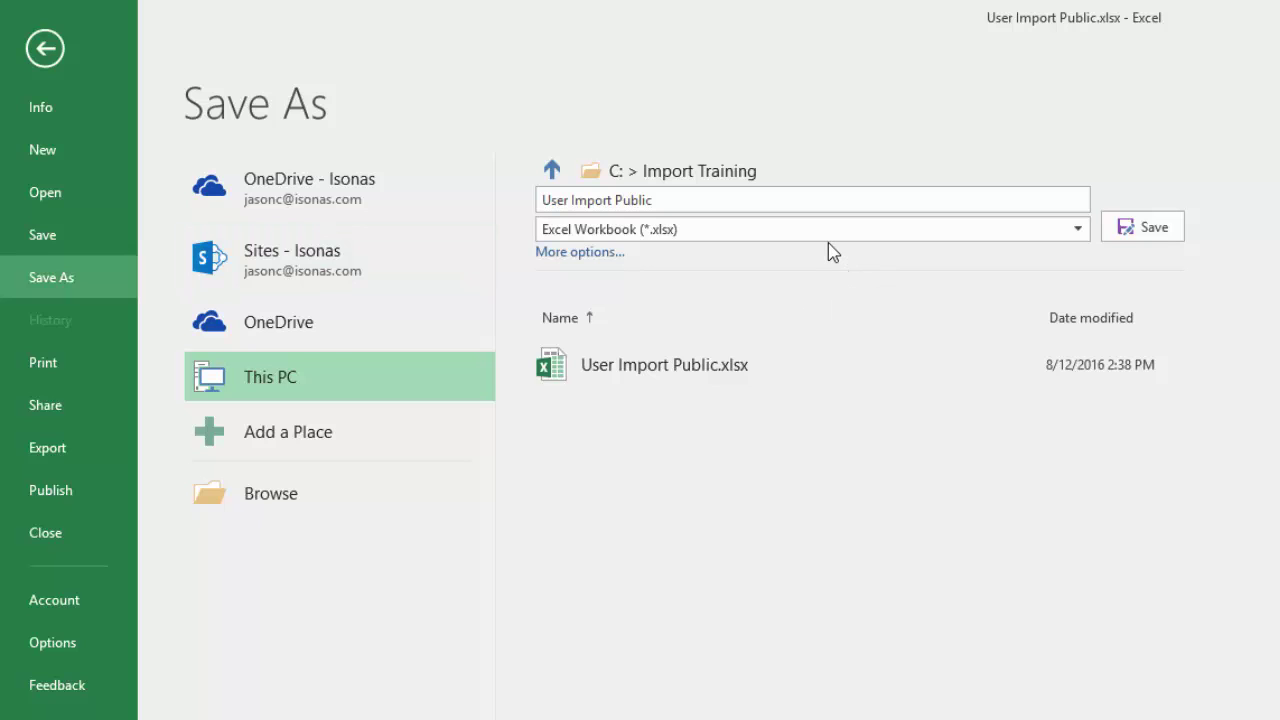
pyautogui.click(1066, 232)
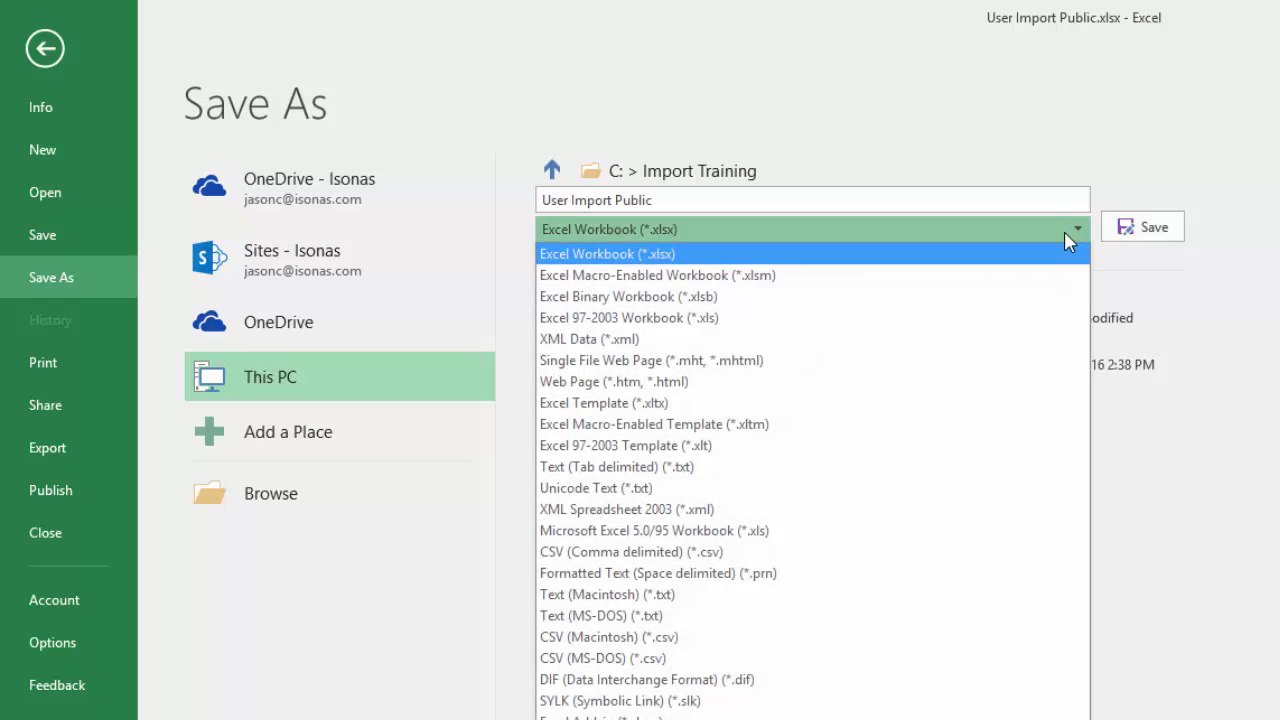
pyautogui.click(793, 552)
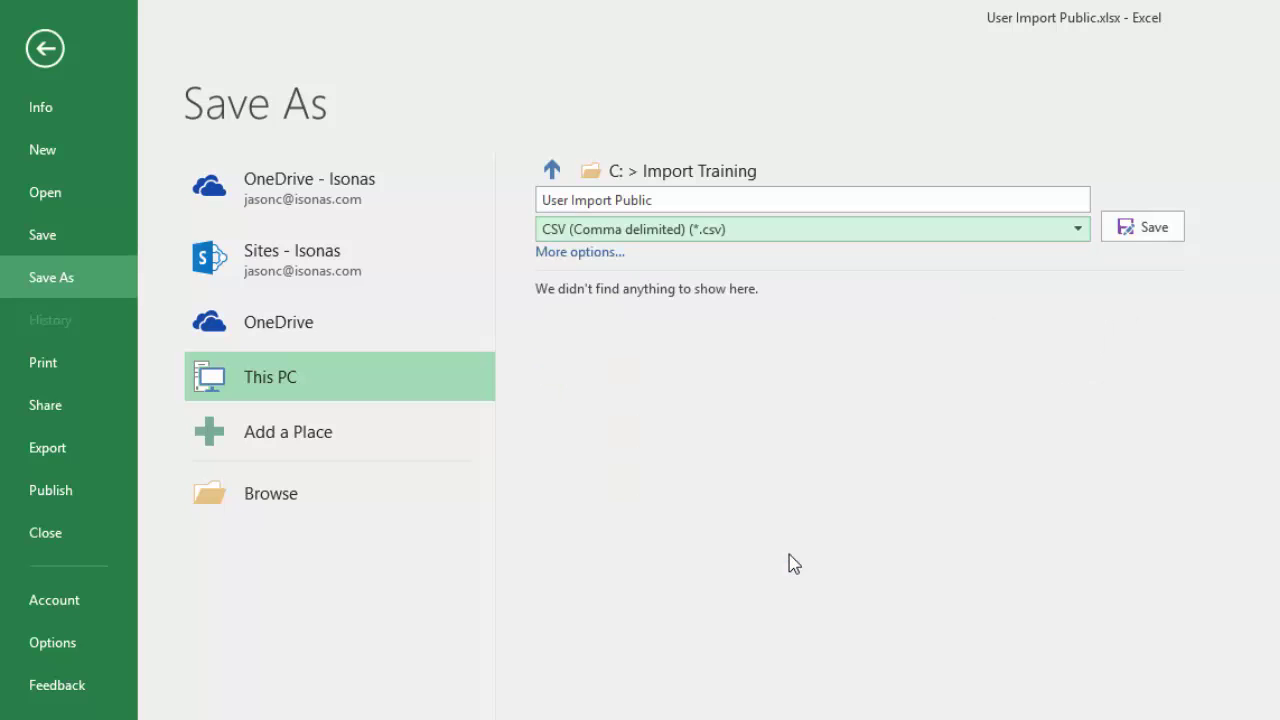
pyautogui.click(1150, 228)
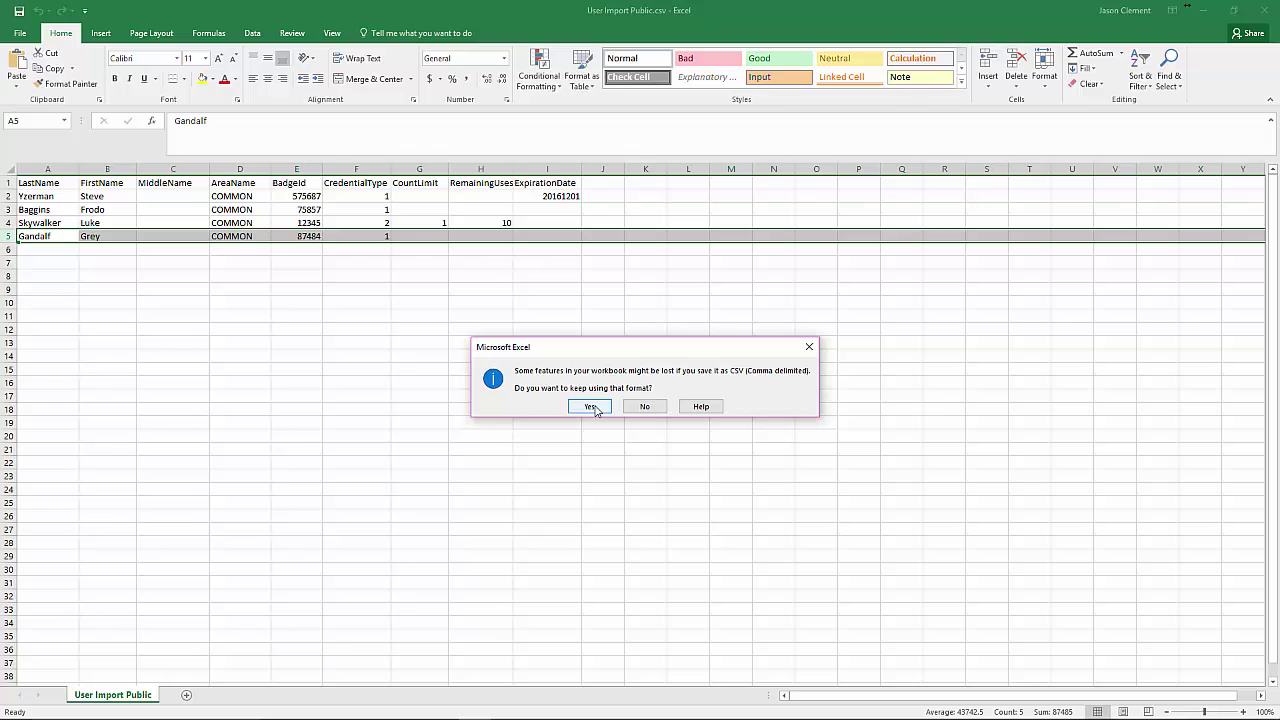
pyautogui.click(591, 407)
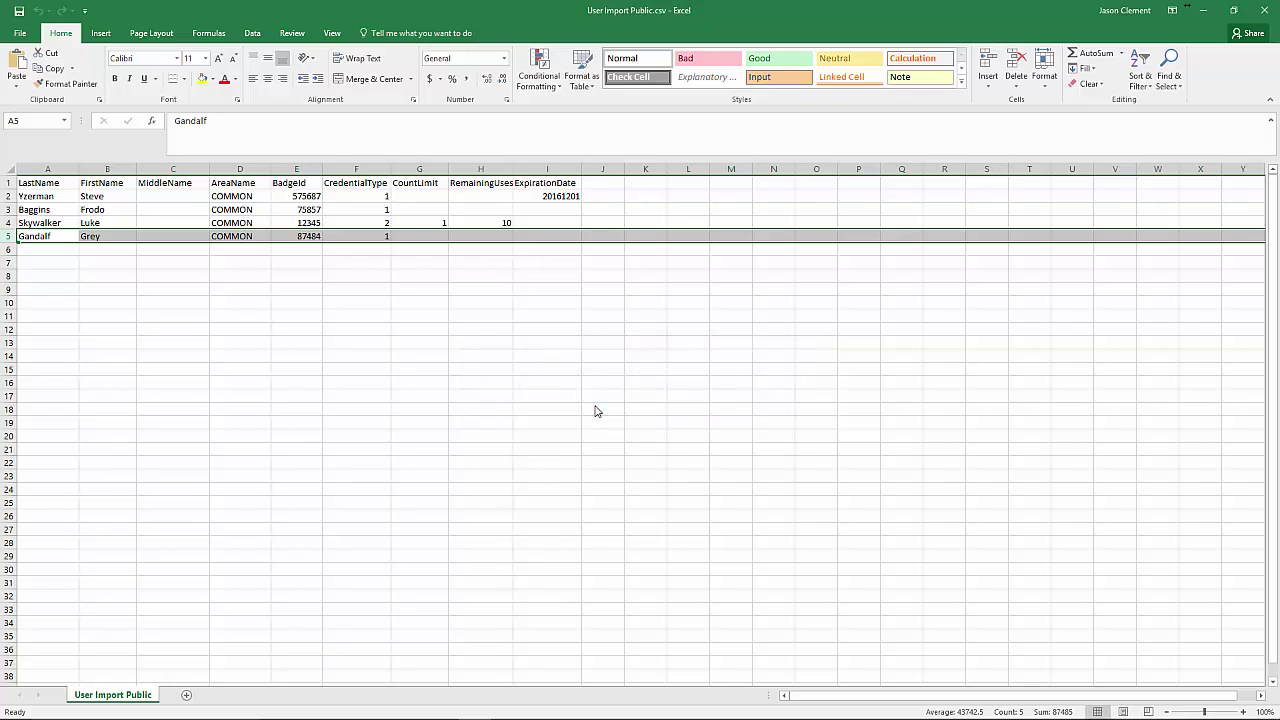
# Close Excel after re-saving User Import Public.csv over the existing file in CSV format
pyautogui.click(1263, 12)
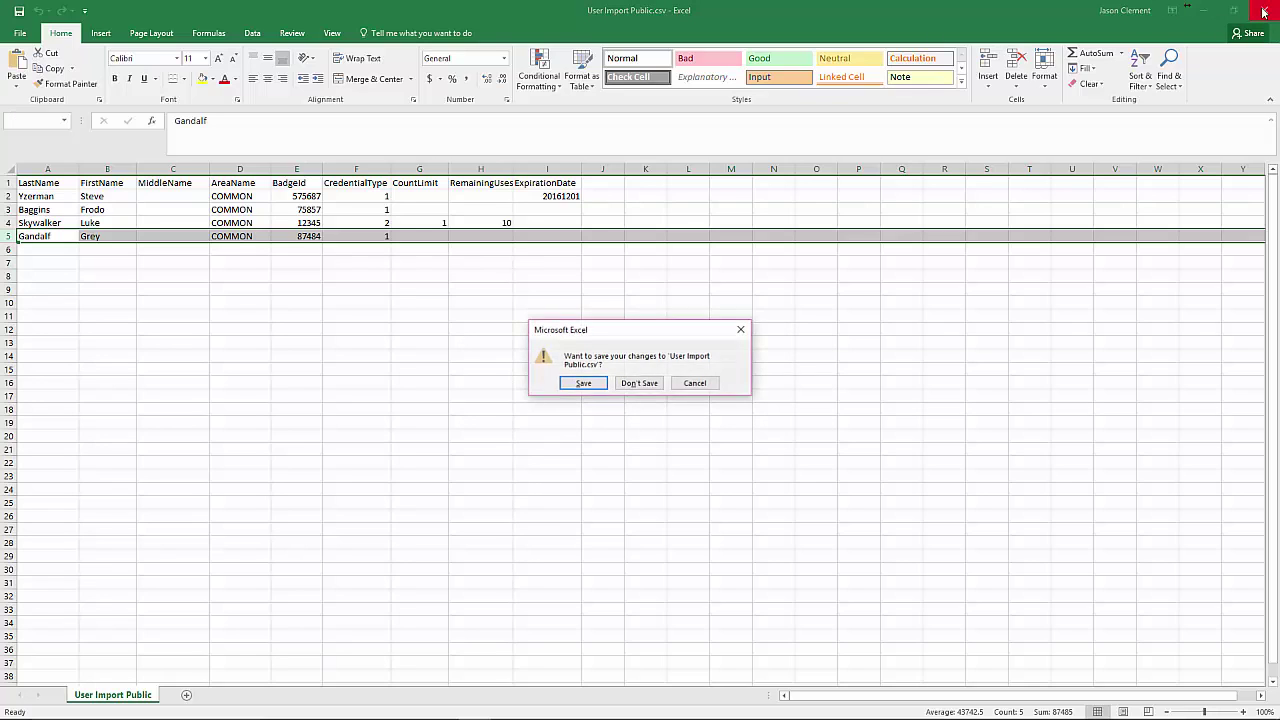
pyautogui.click(584, 384)
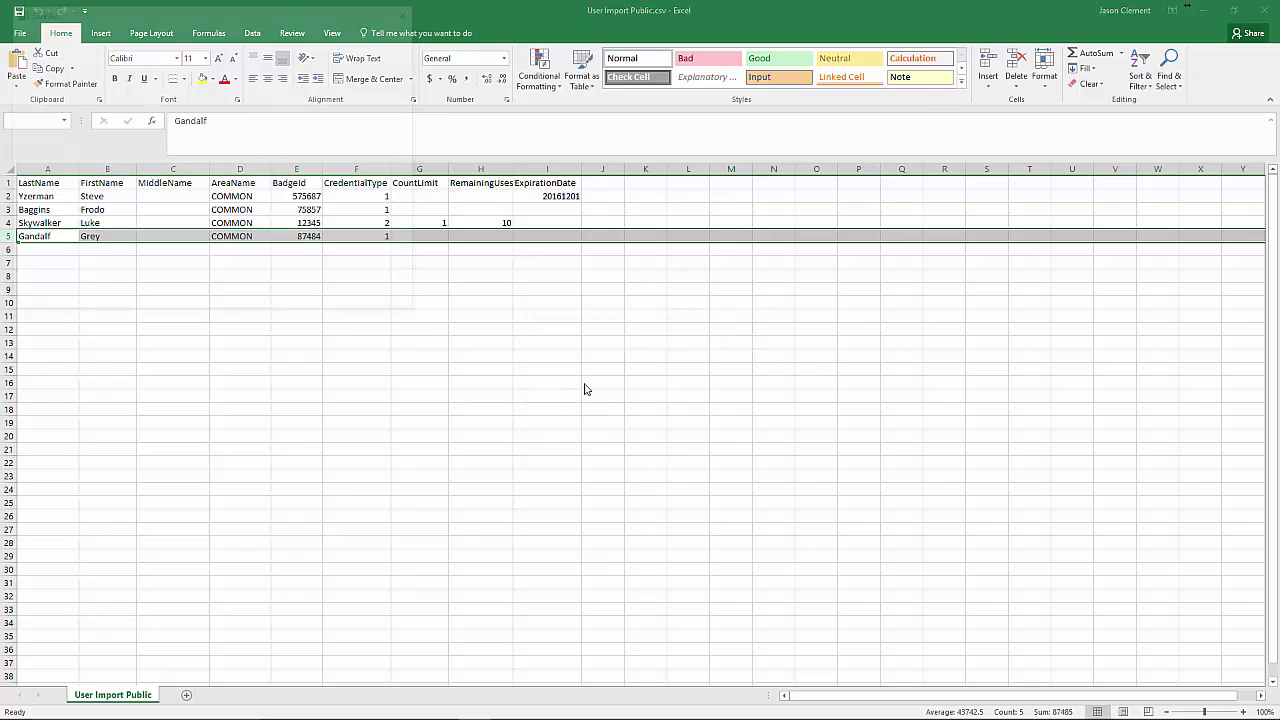
pyautogui.click(318, 298)
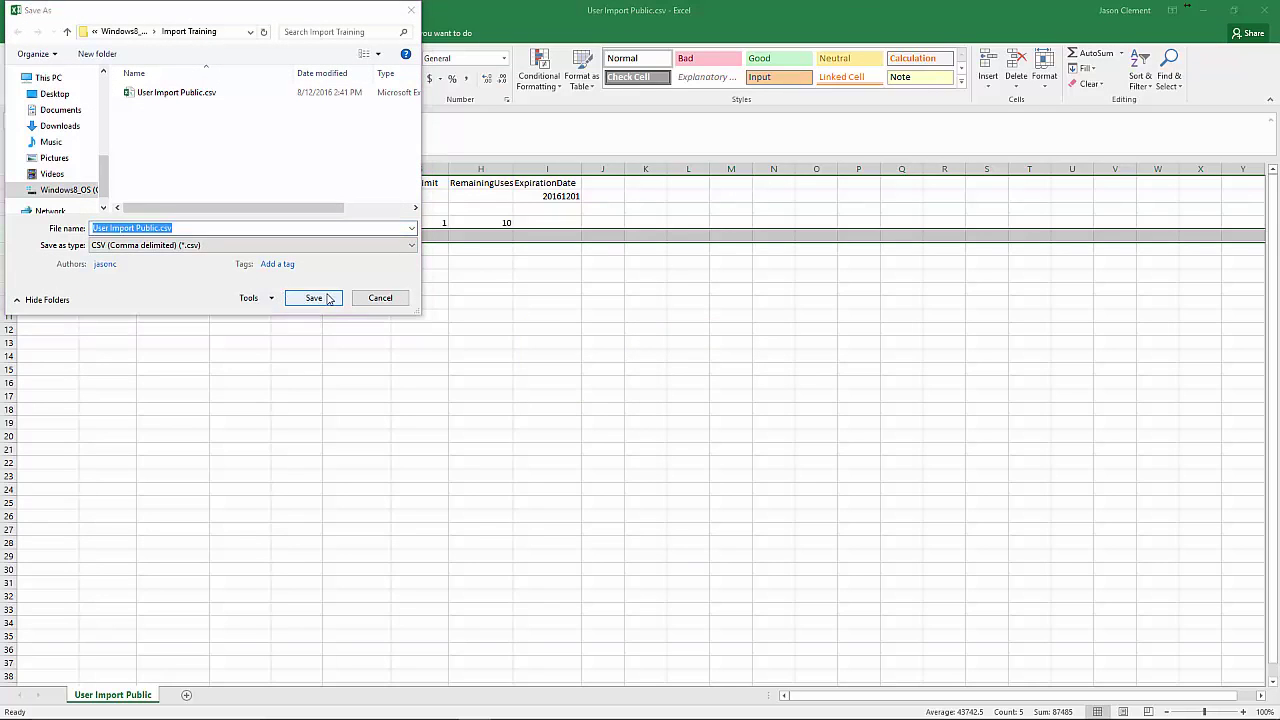
pyautogui.click(670, 368)
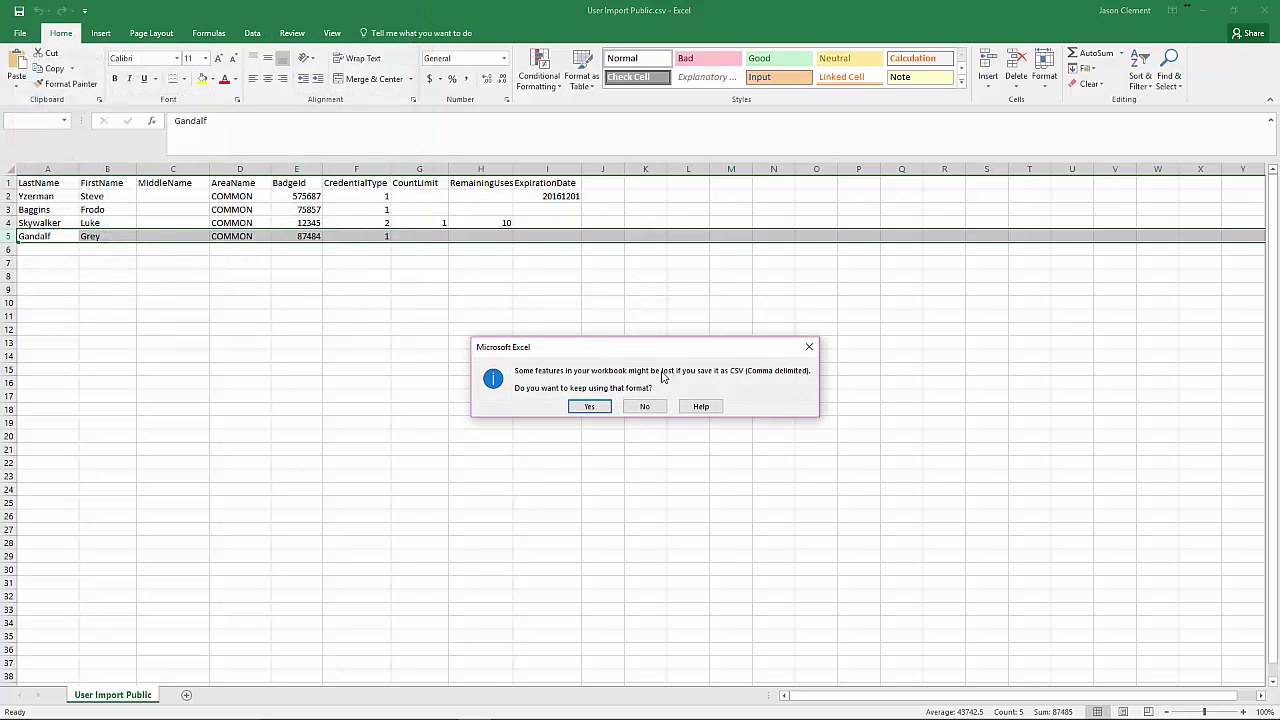
pyautogui.click(588, 407)
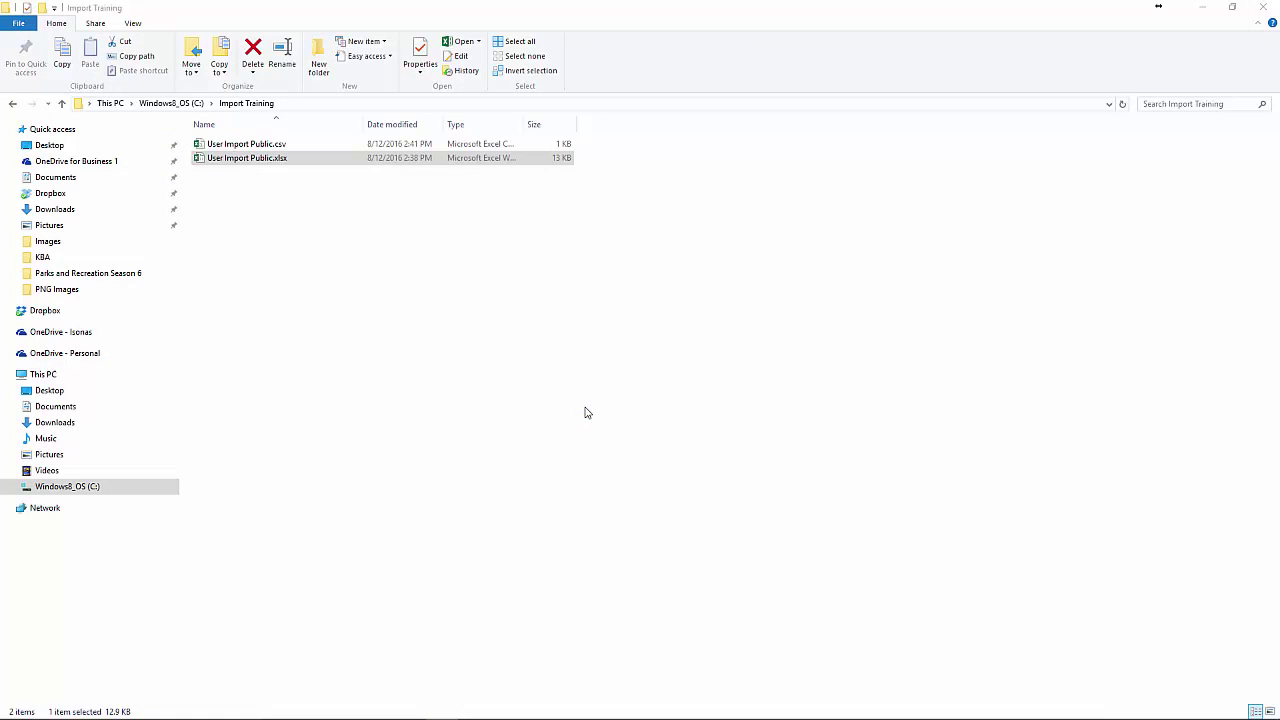
# Send User Import Public.csv to a compressed zip folder named User Import Public.zip
pyautogui.click(267, 148)
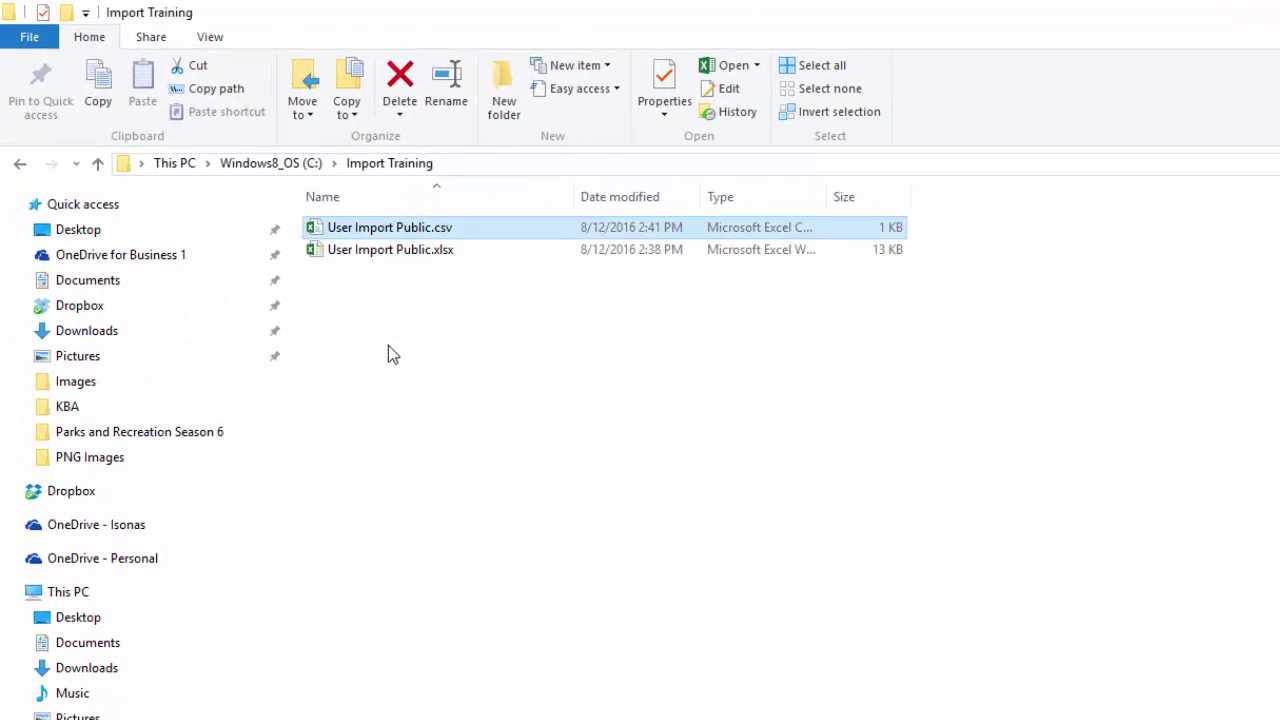
pyautogui.rightClick(392, 230)
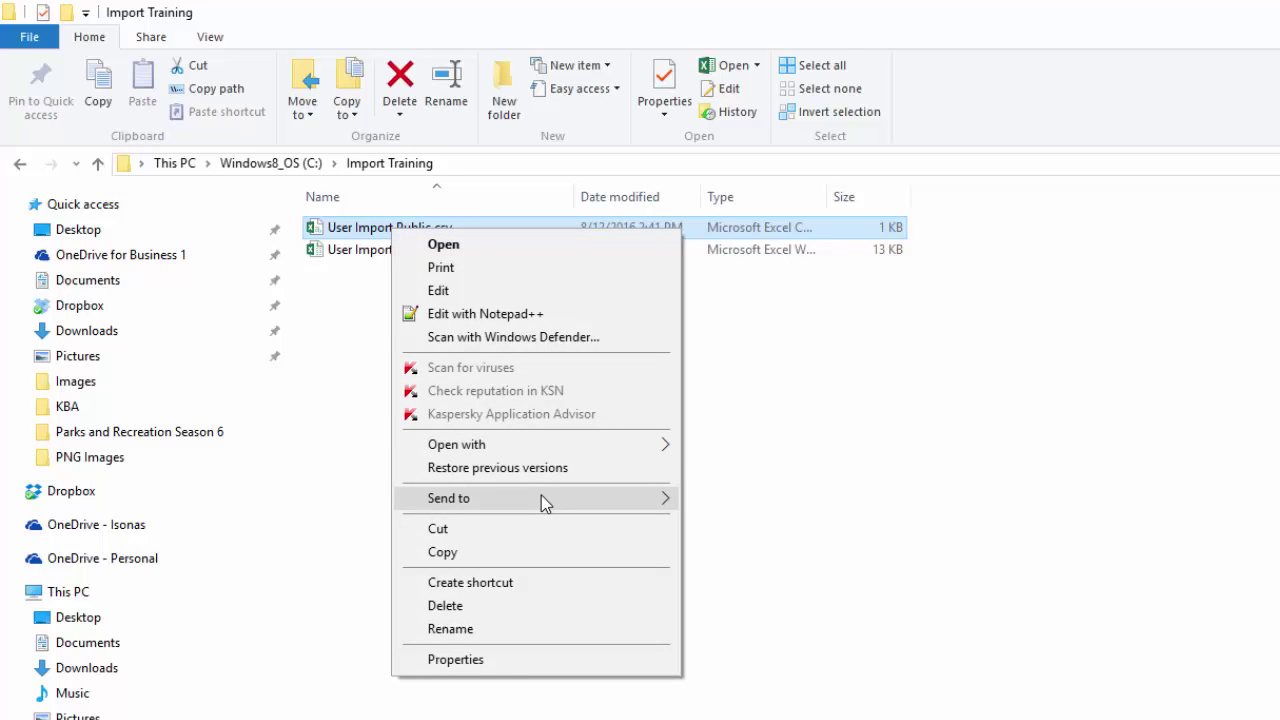
pyautogui.moveTo(541, 496)
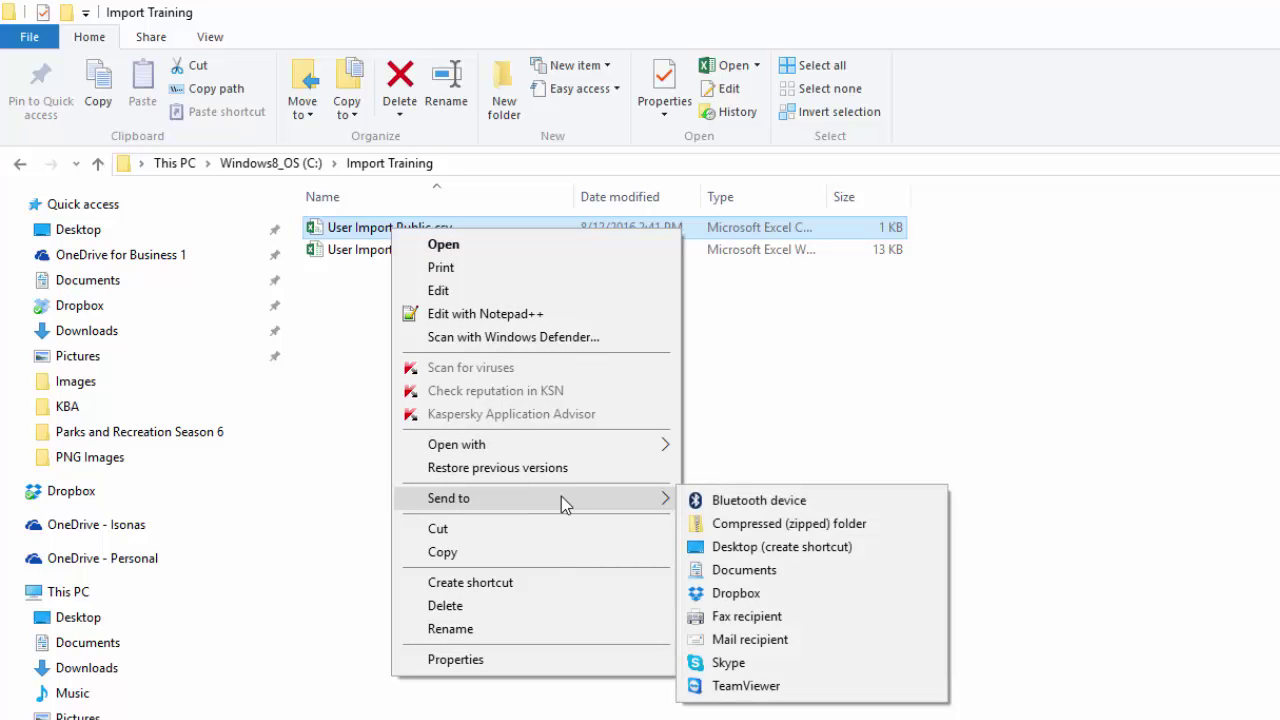
pyautogui.click(748, 528)
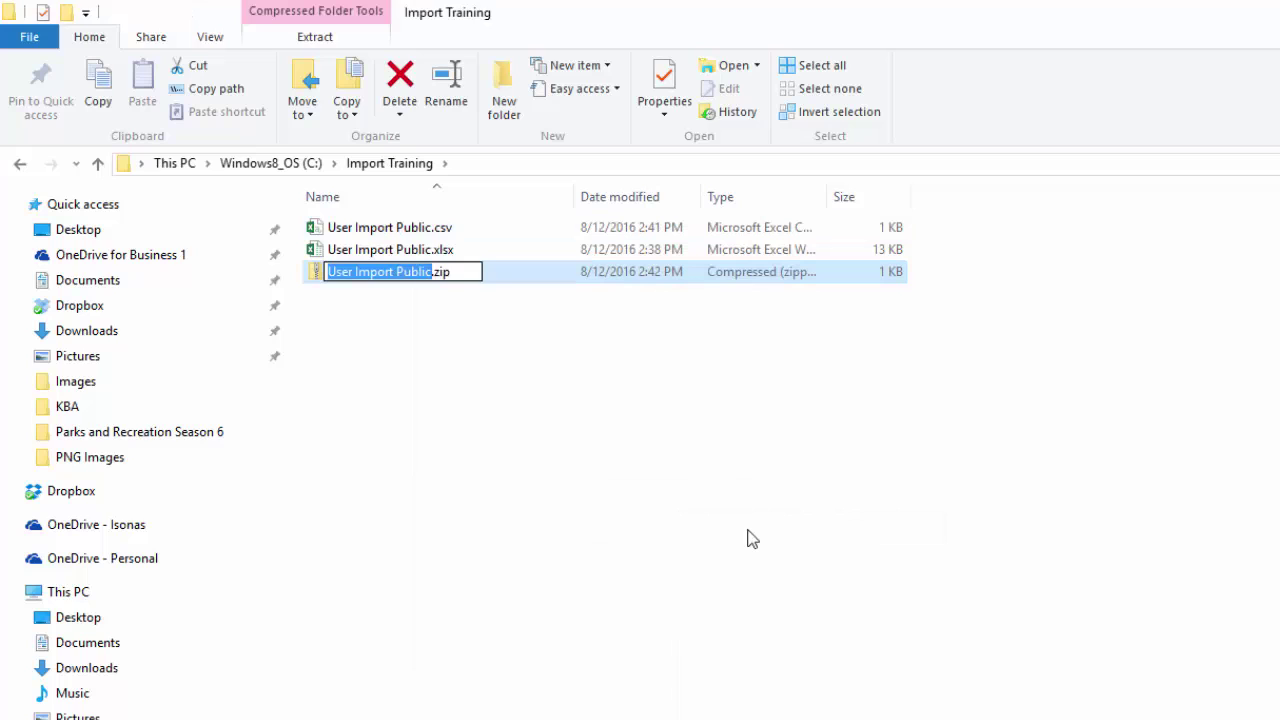
pyautogui.press('Return')
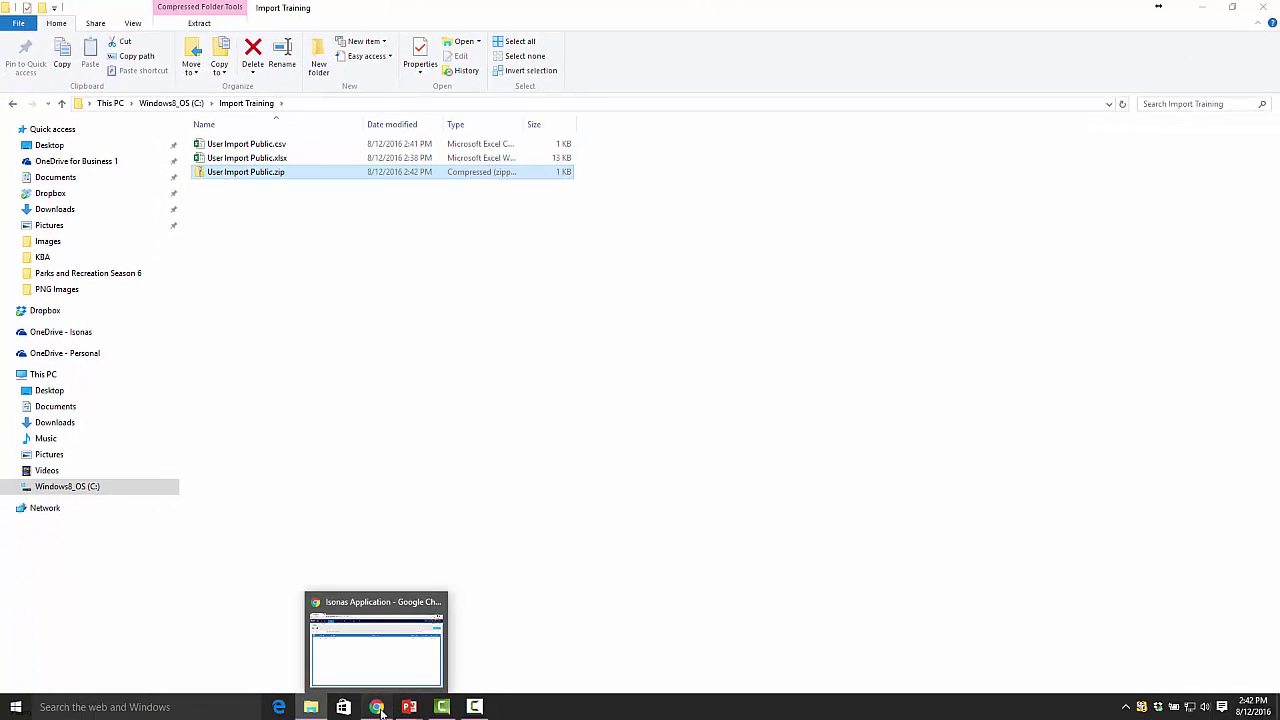
# Import User Import Public.zip from C:\Import Training into Isonas Pure Access's users
pyautogui.click(378, 708)
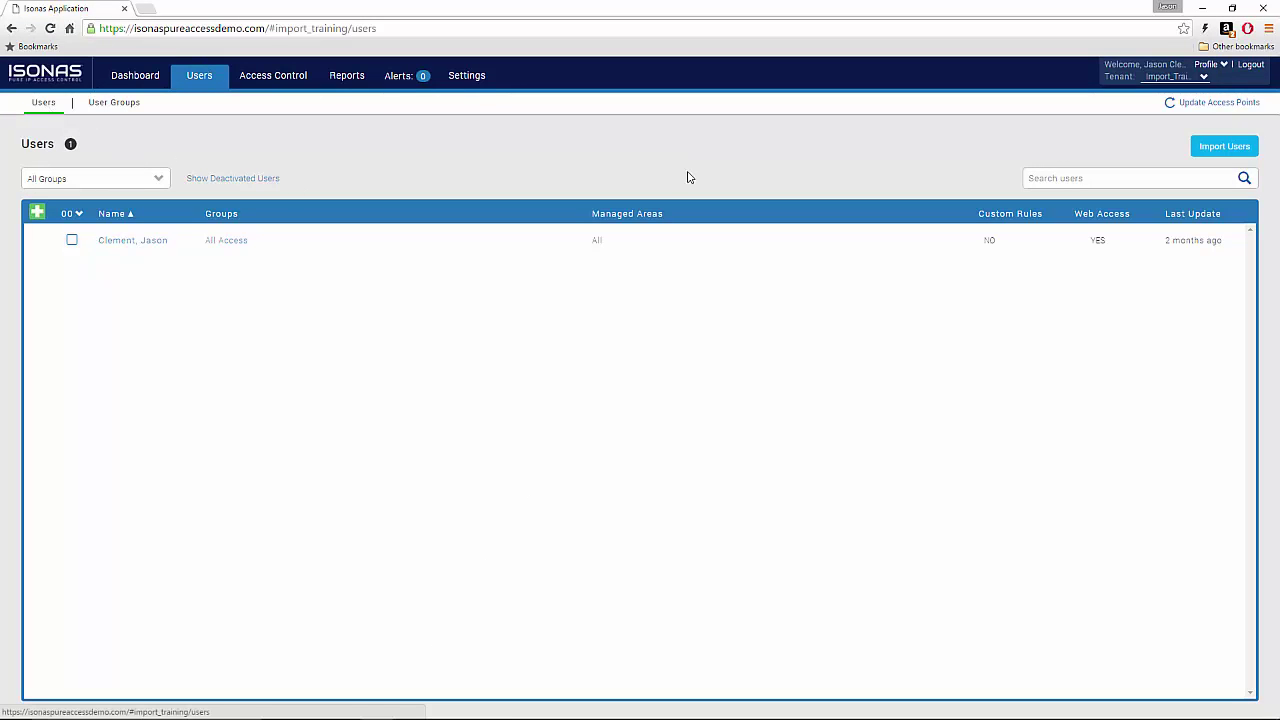
pyautogui.click(1224, 148)
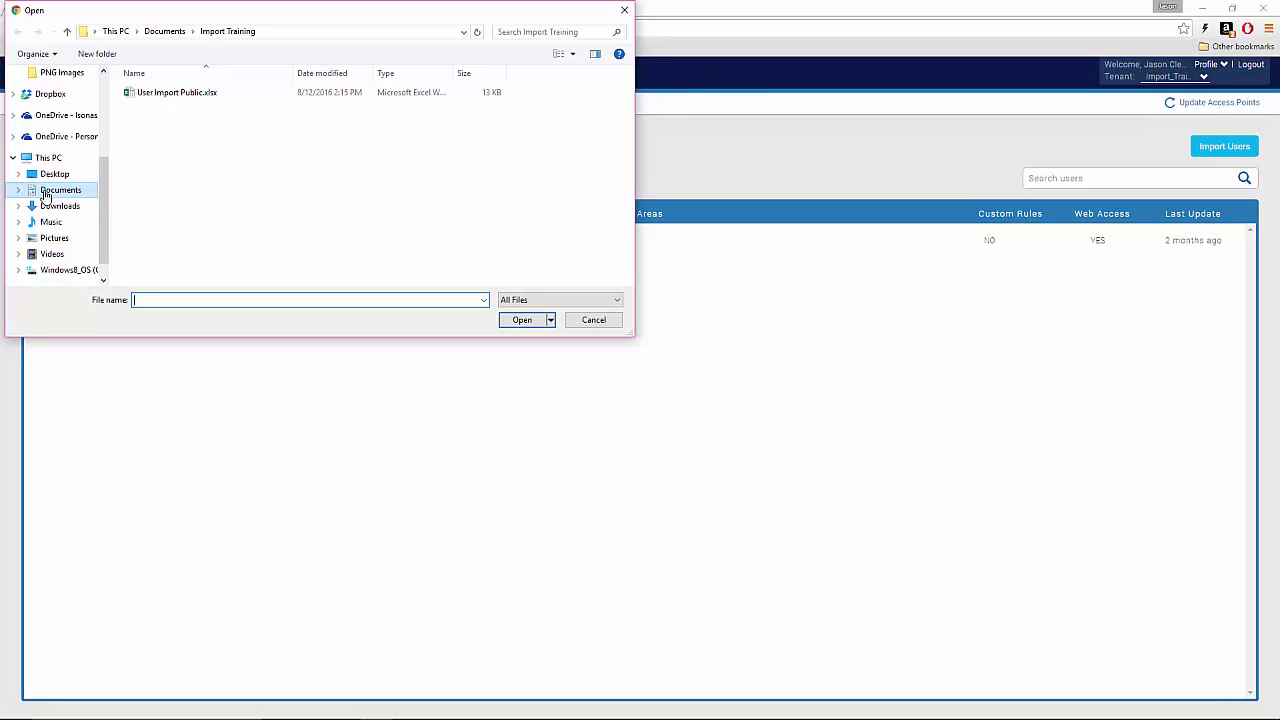
pyautogui.click(68, 270)
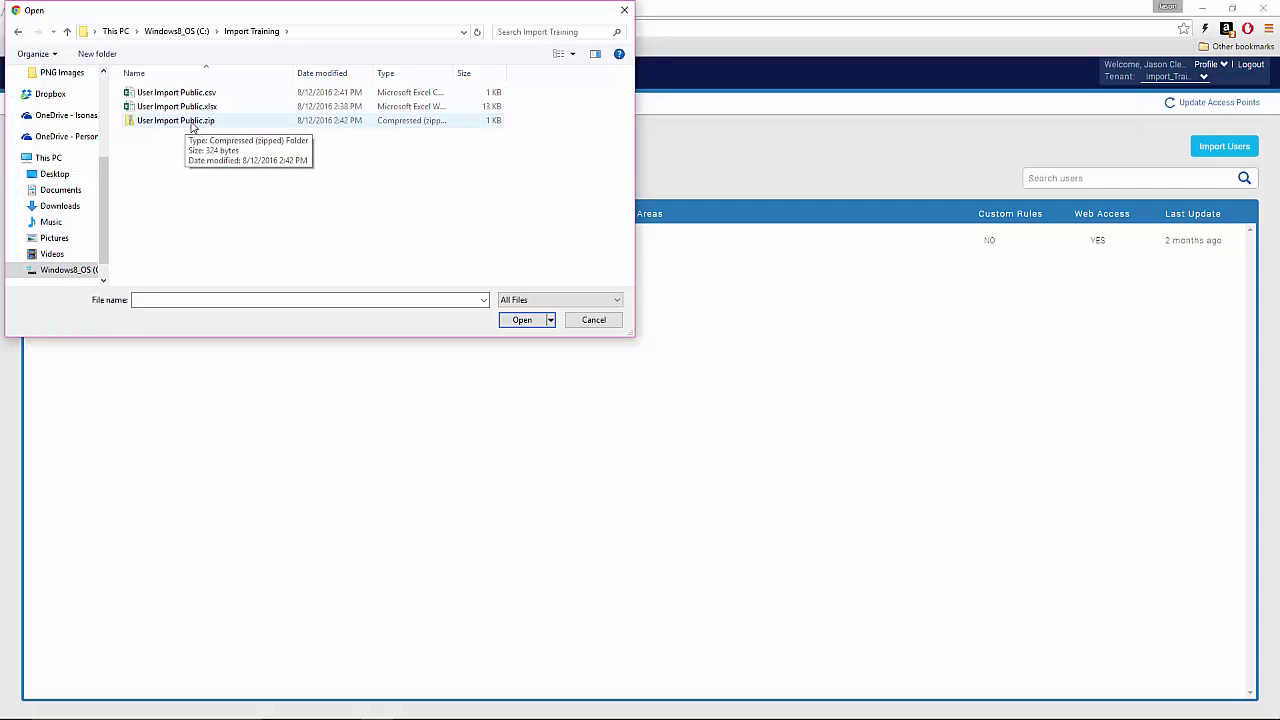
pyautogui.doubleClick(192, 122)
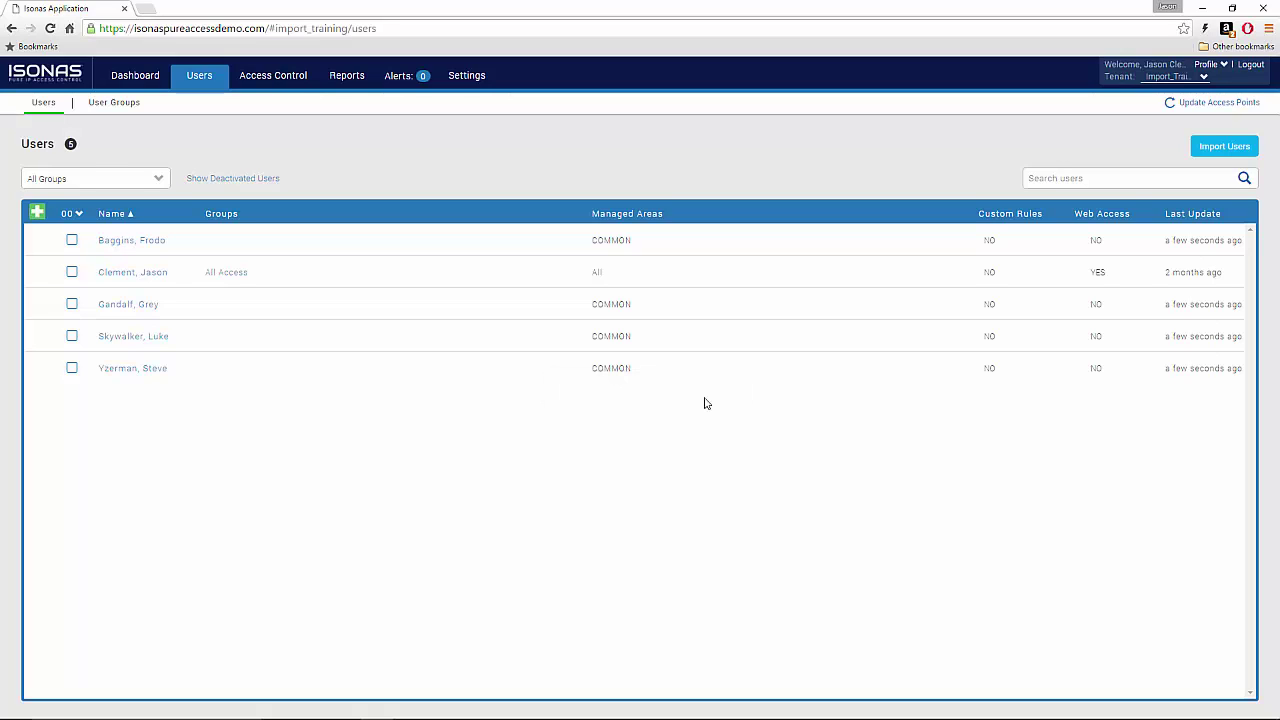
pyautogui.click(144, 374)
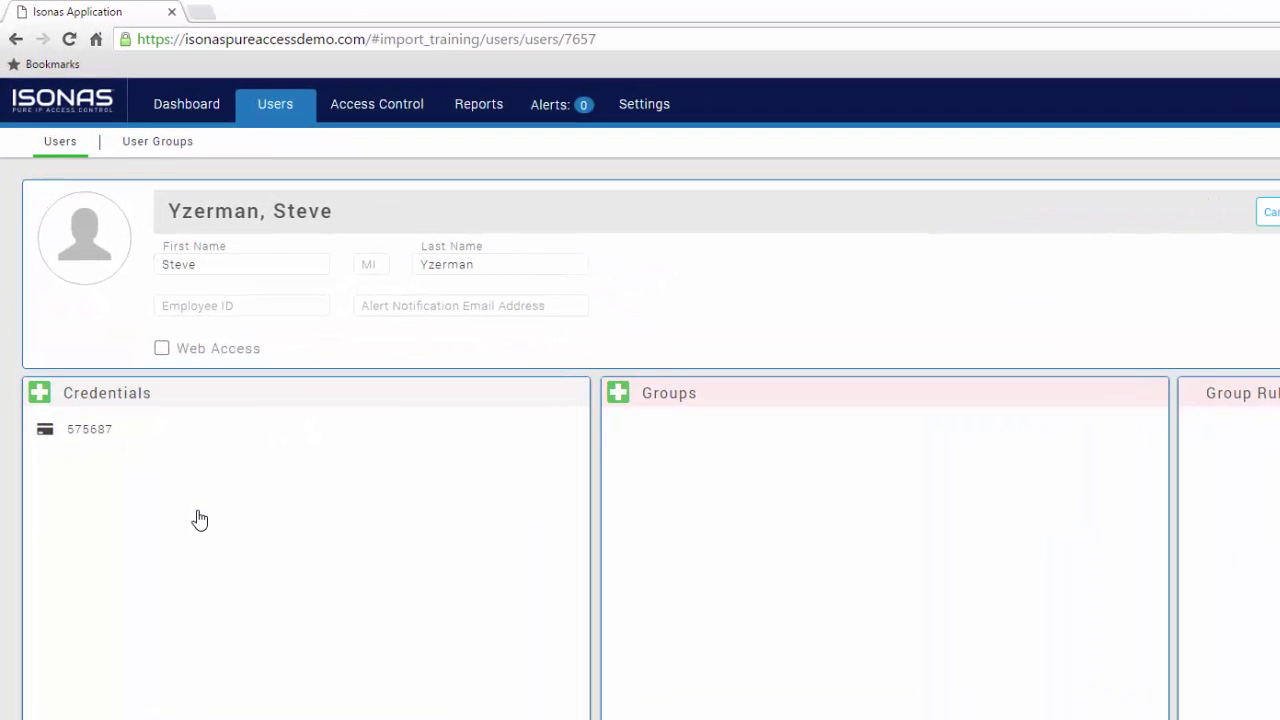
pyautogui.moveTo(134, 442)
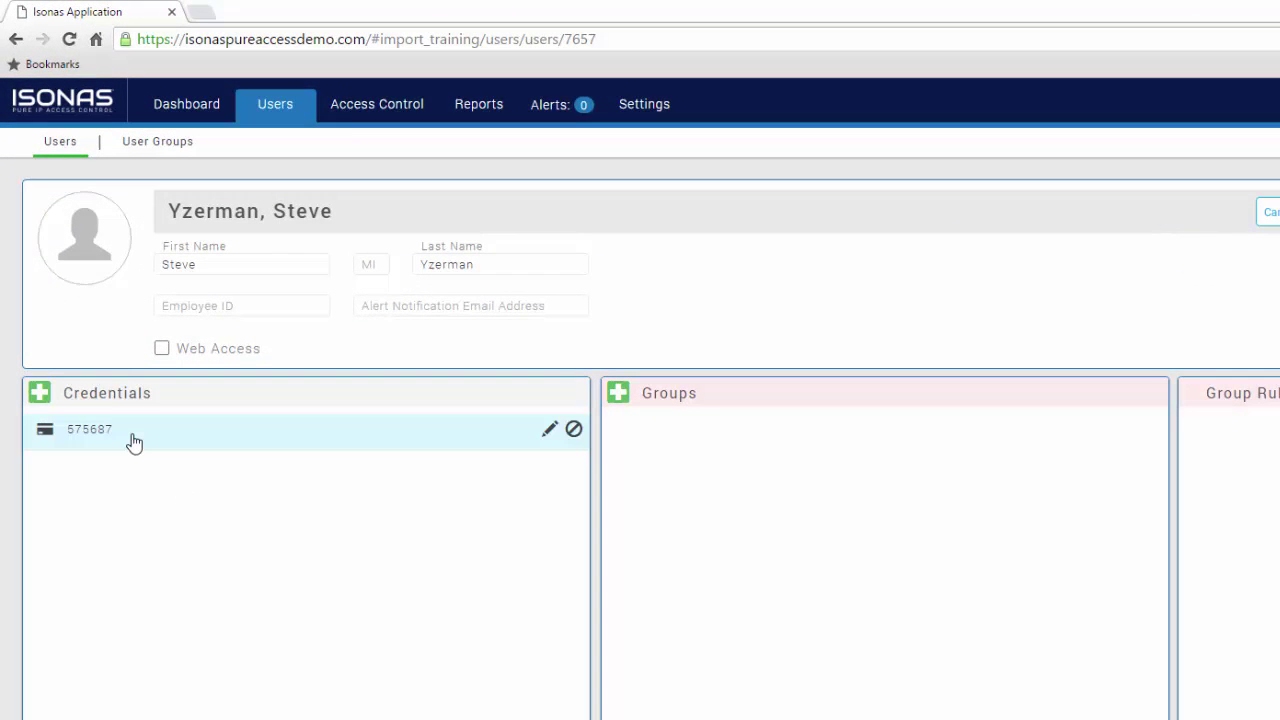
pyautogui.click(551, 431)
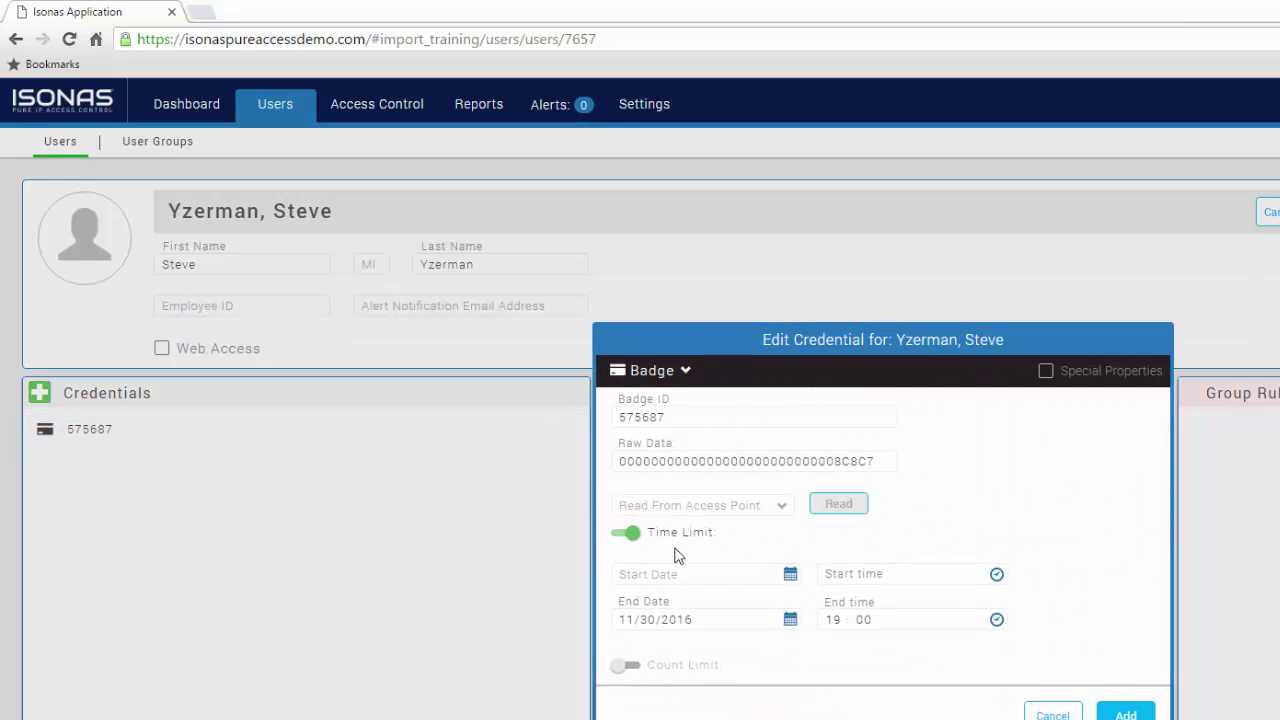
pyautogui.click(905, 628)
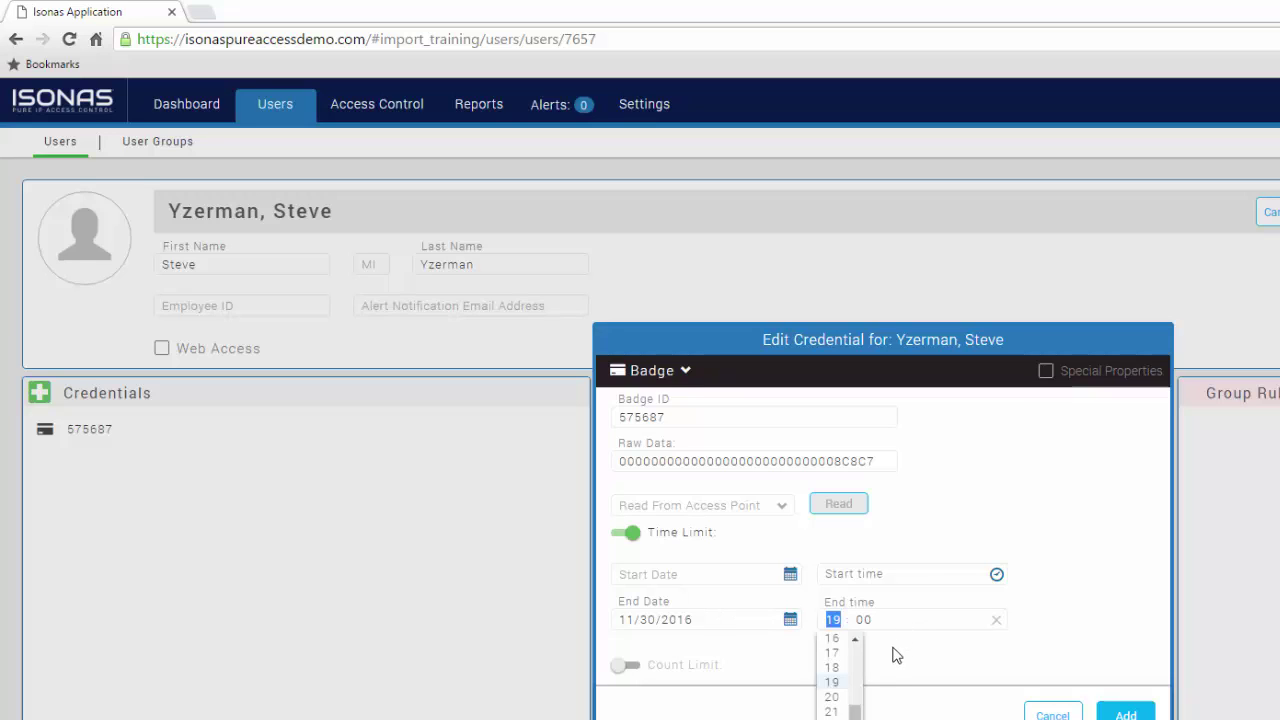
pyautogui.click(903, 658)
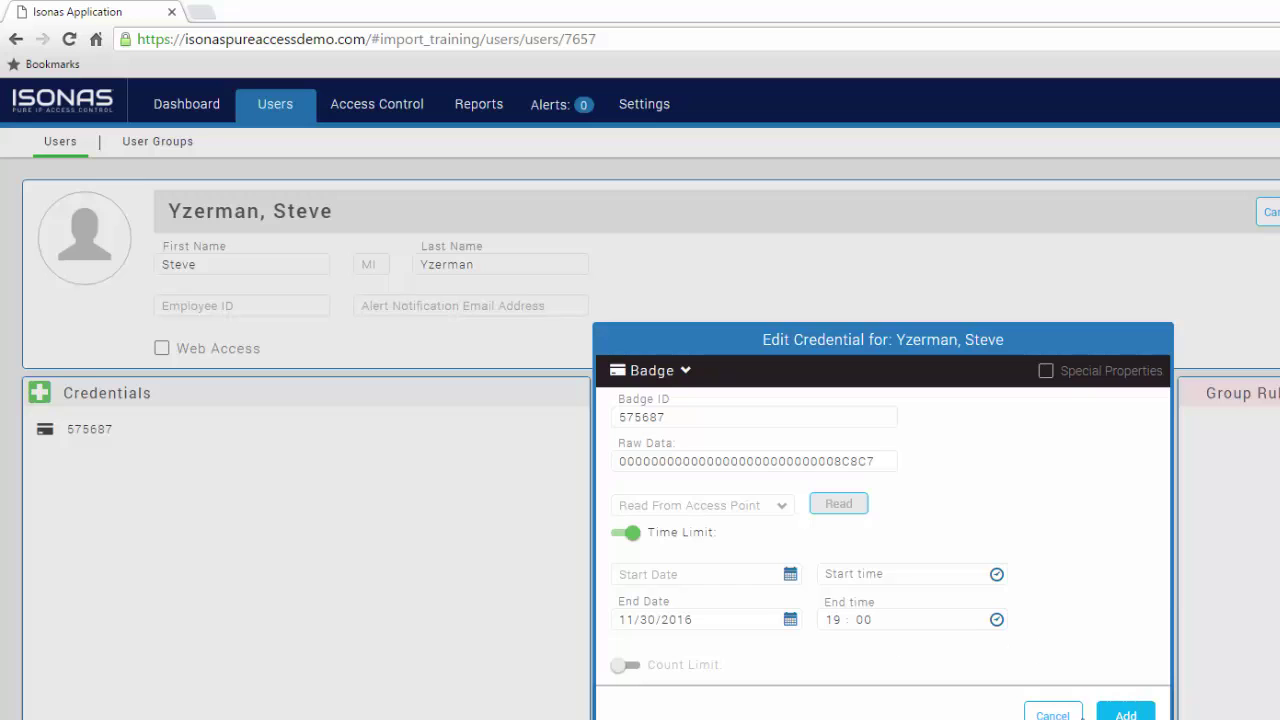
pyautogui.click(1052, 714)
# Open another imported user's keypad credential to check its PIN and 10 remaining usages
pyautogui.click(57, 148)
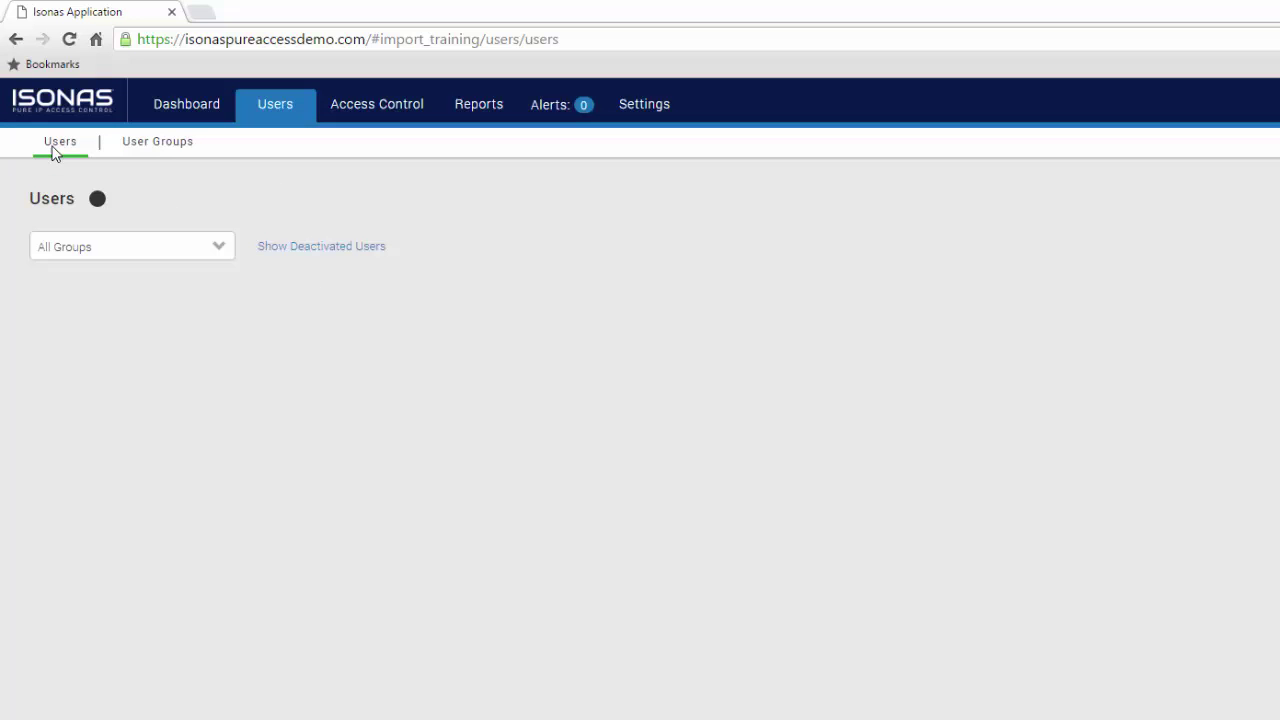
pyautogui.click(167, 467)
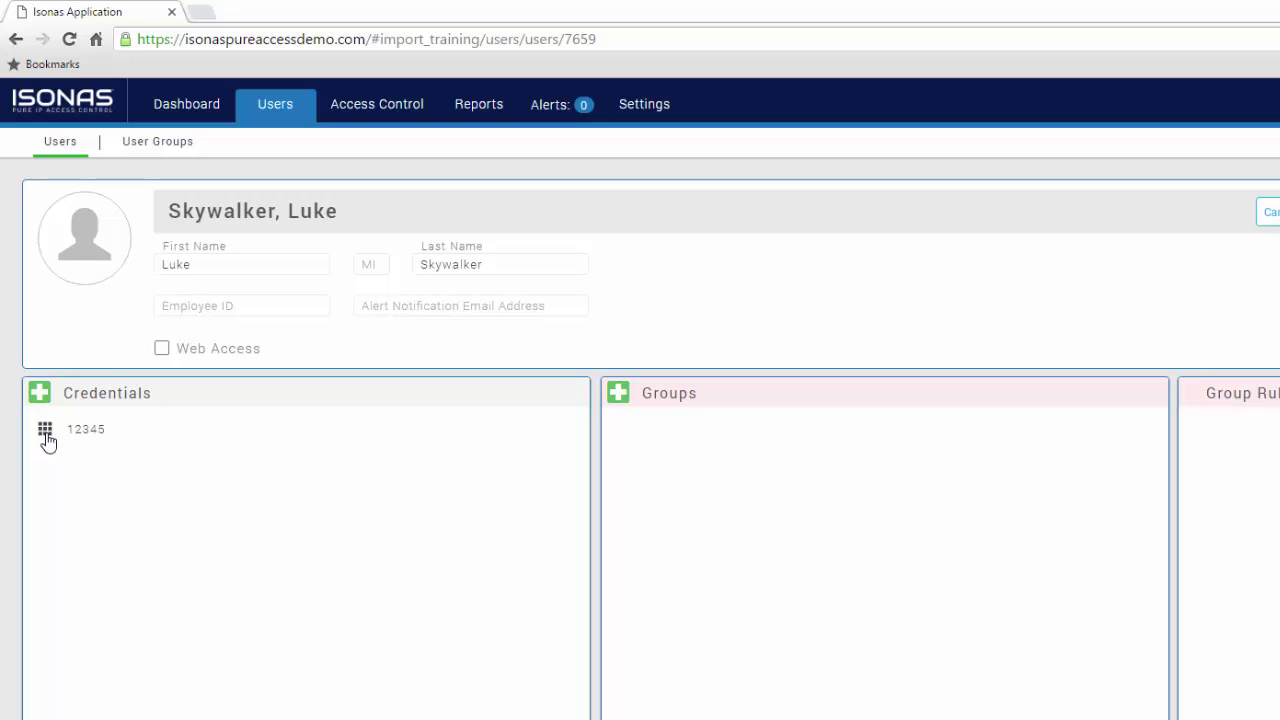
pyautogui.moveTo(120, 434)
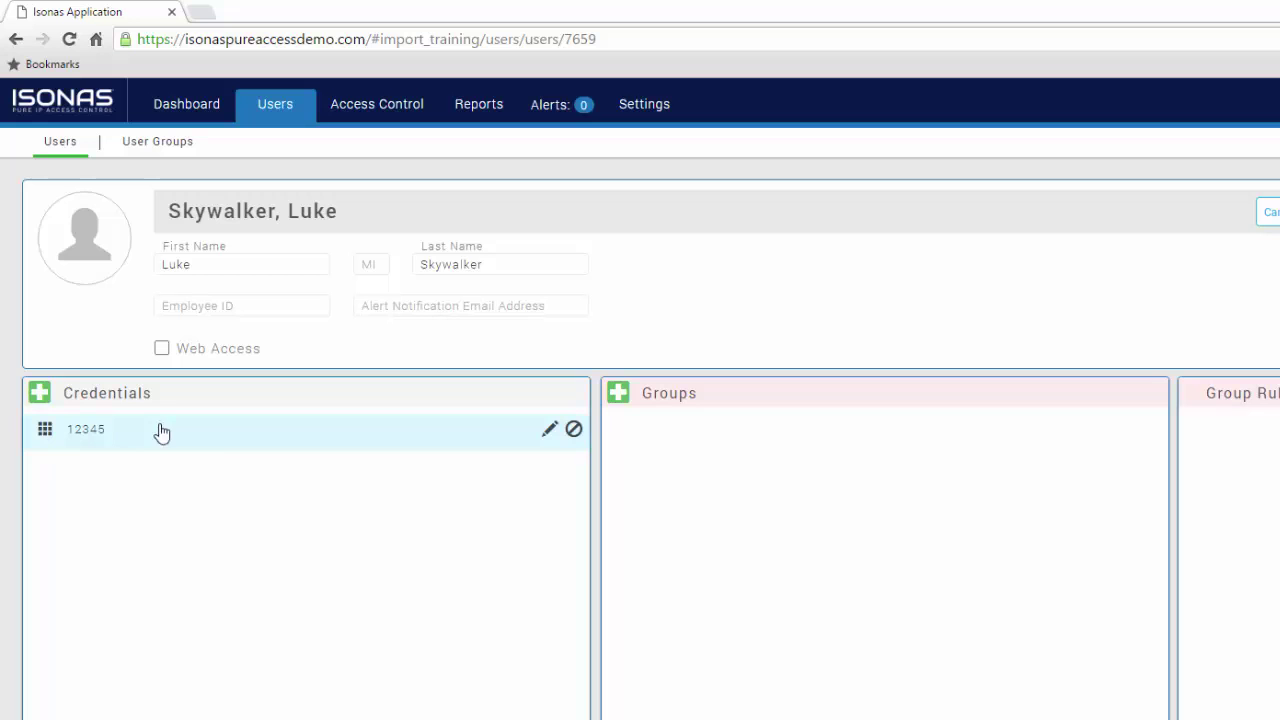
pyautogui.click(550, 431)
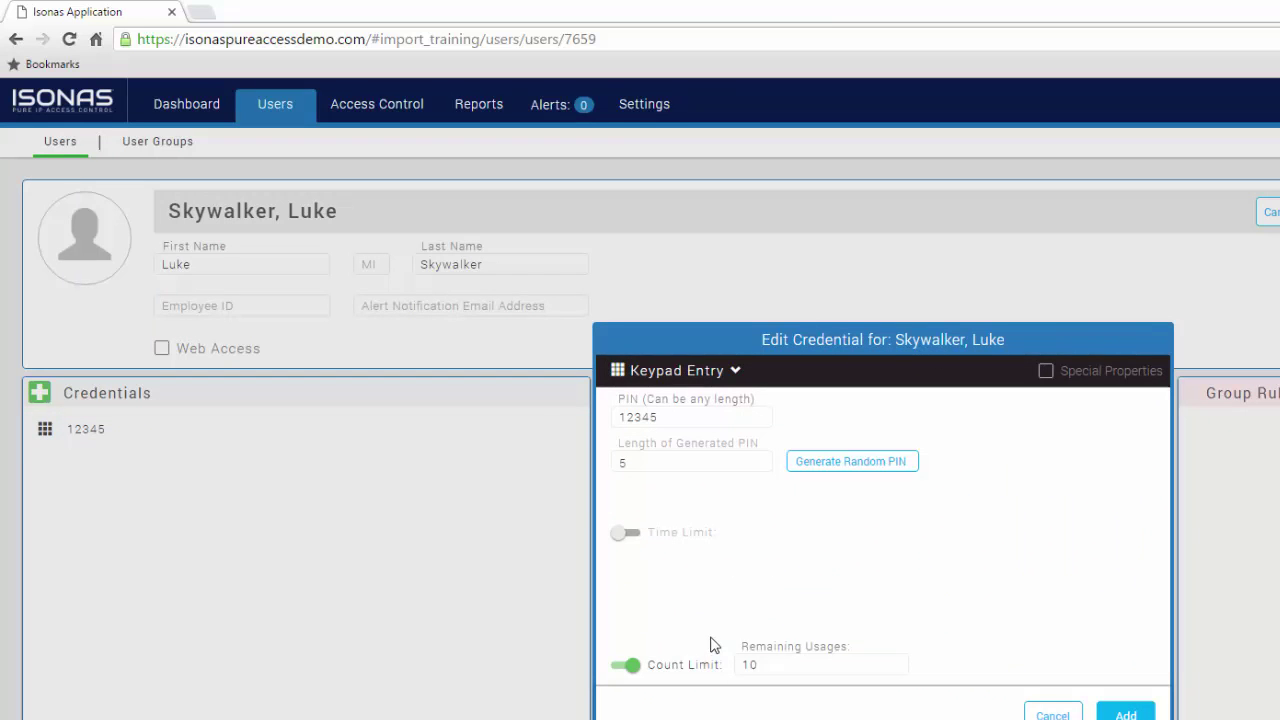